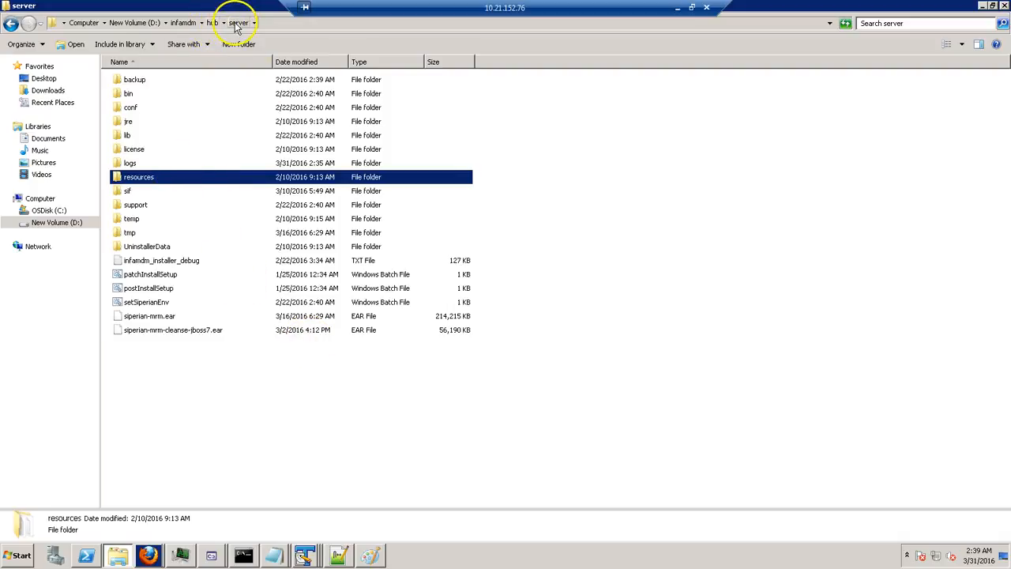
Browse to resources\database\db2\mdm_sample and select the MDMSMPL .001 backup file.
{"action": "double_click", "coordinate": [142, 181]}
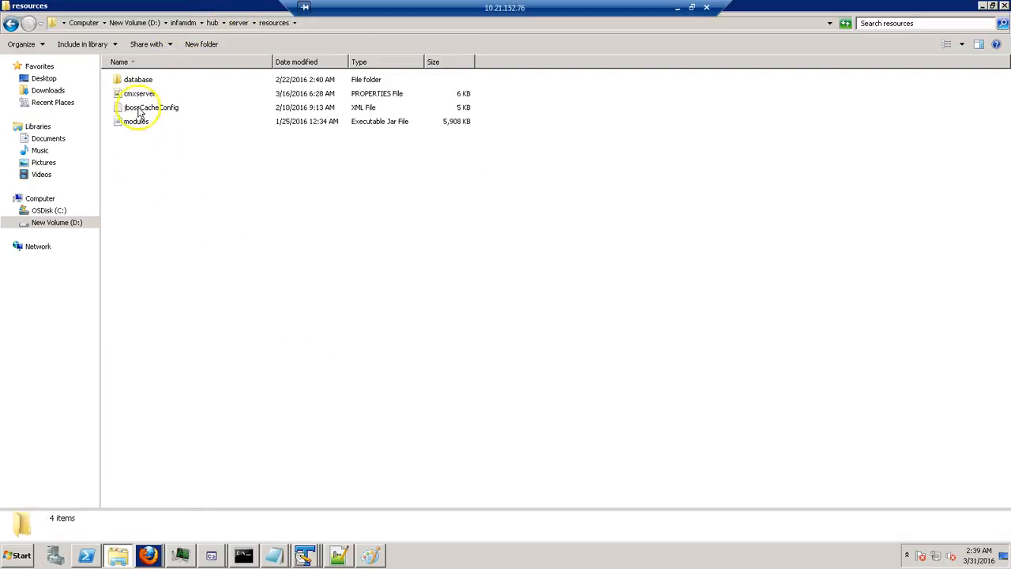
{"action": "double_click", "coordinate": [140, 82]}
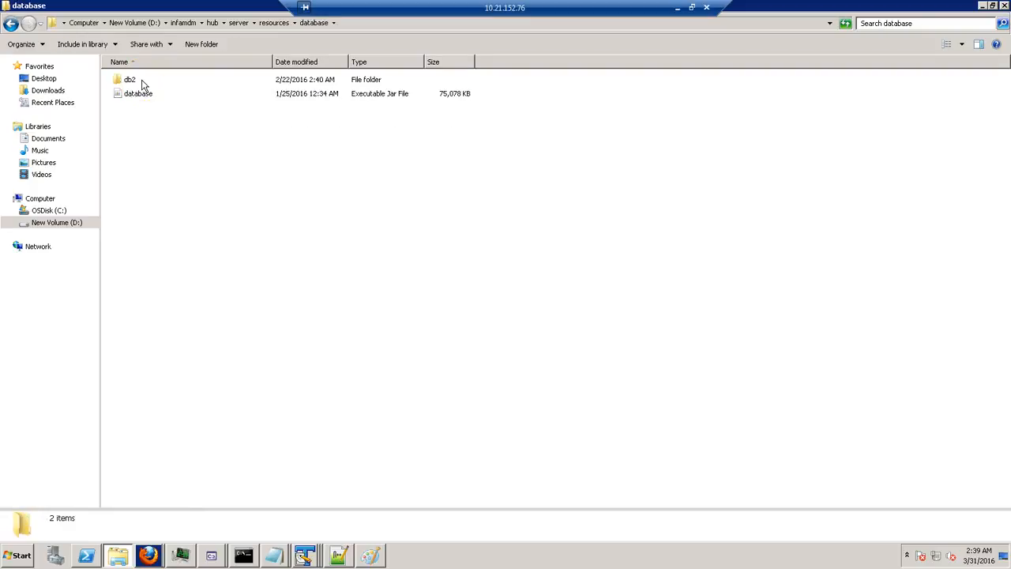
{"action": "double_click", "coordinate": [142, 81]}
{"action": "double_click", "coordinate": [142, 82]}
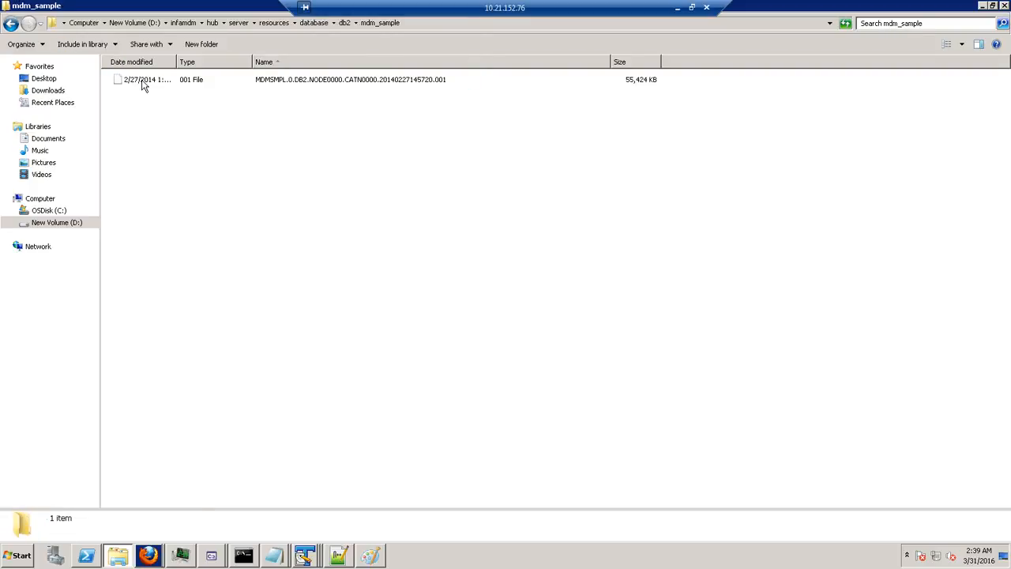
{"action": "left_click", "coordinate": [344, 22]}
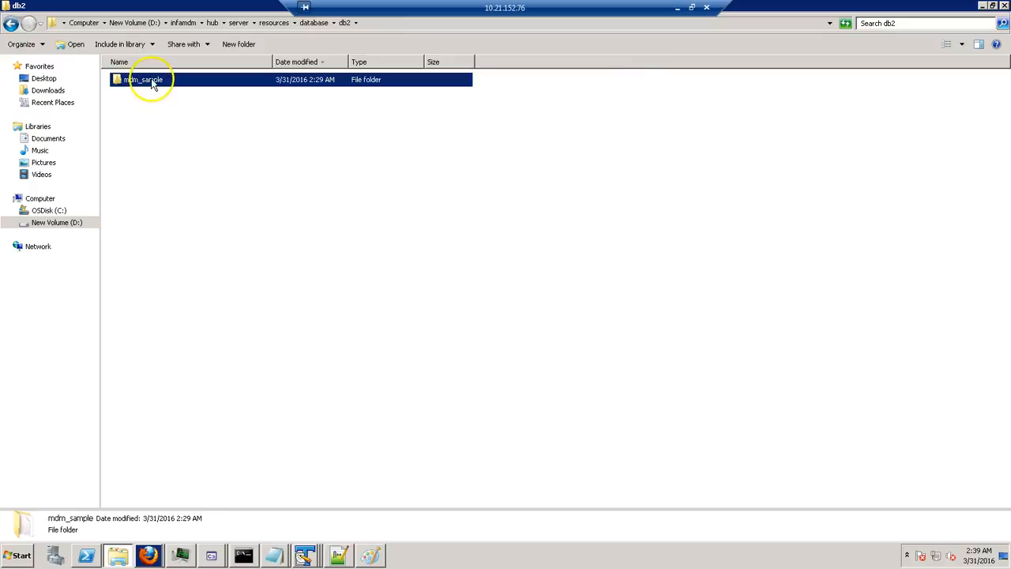
{"action": "double_click", "coordinate": [168, 85]}
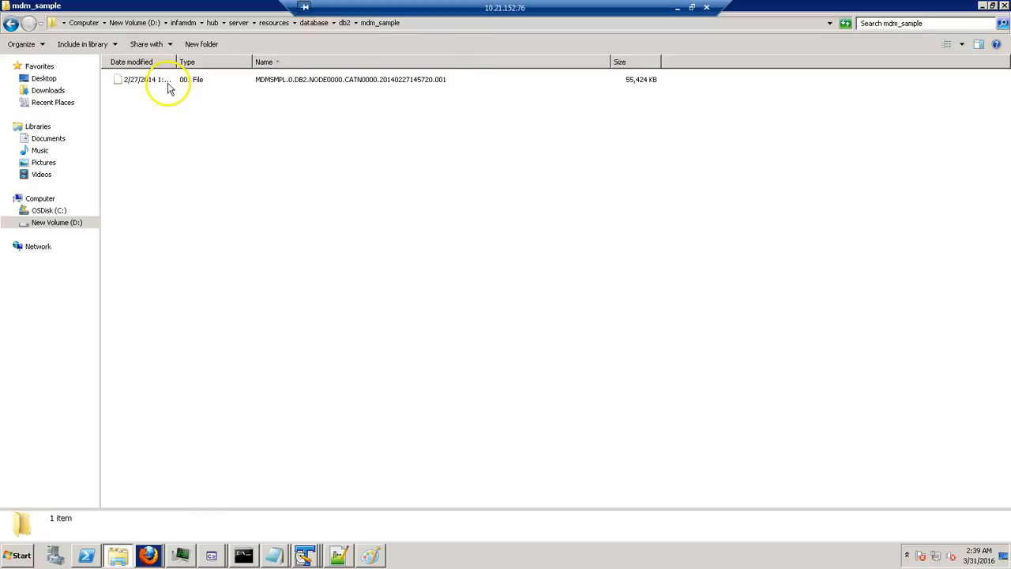
{"action": "left_click", "coordinate": [317, 88]}
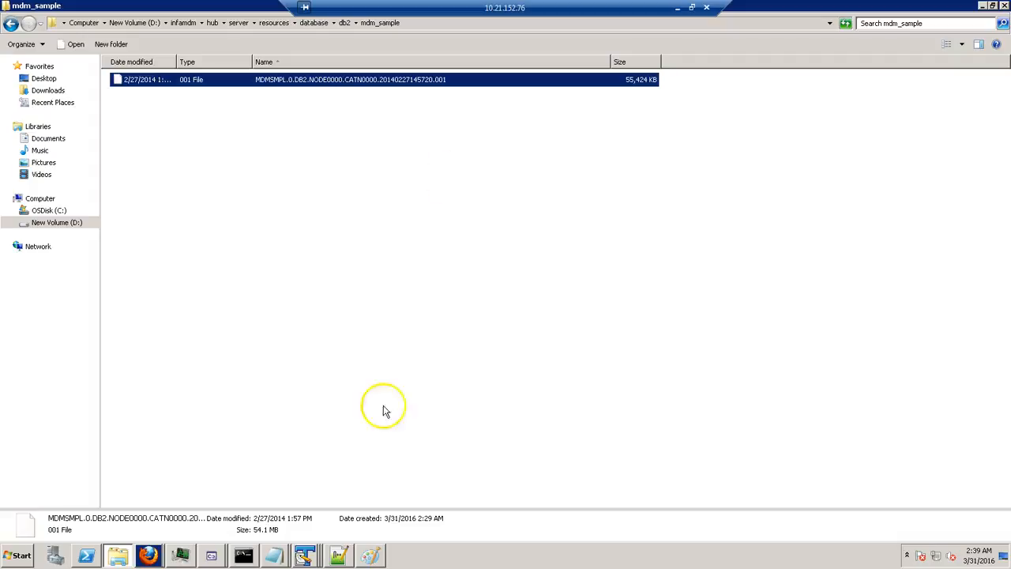
{"action": "left_click", "coordinate": [234, 557]}
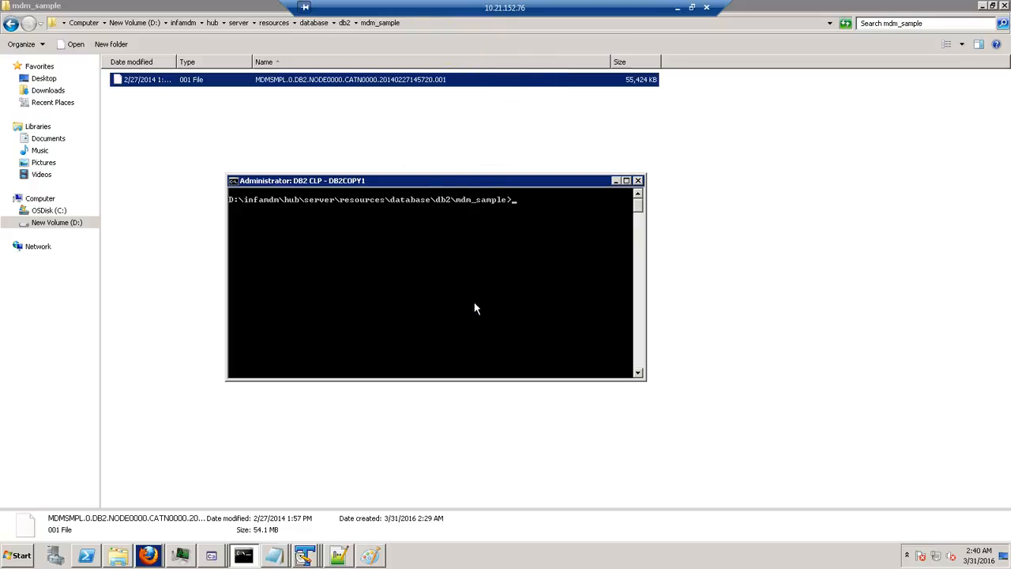
Run 'db2 list db directory', showing only SIP971, and begin the MDMSMPL restore command.
{"action": "type", "text": "db2 list db directory"}
{"action": "key", "text": "Return"}
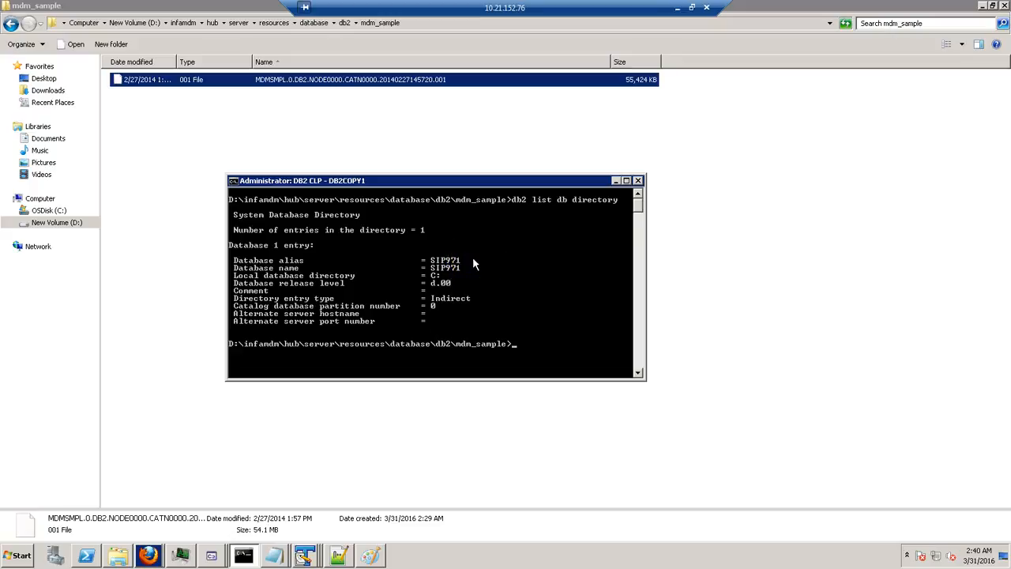
{"action": "type", "text": "db2 restore database M"}
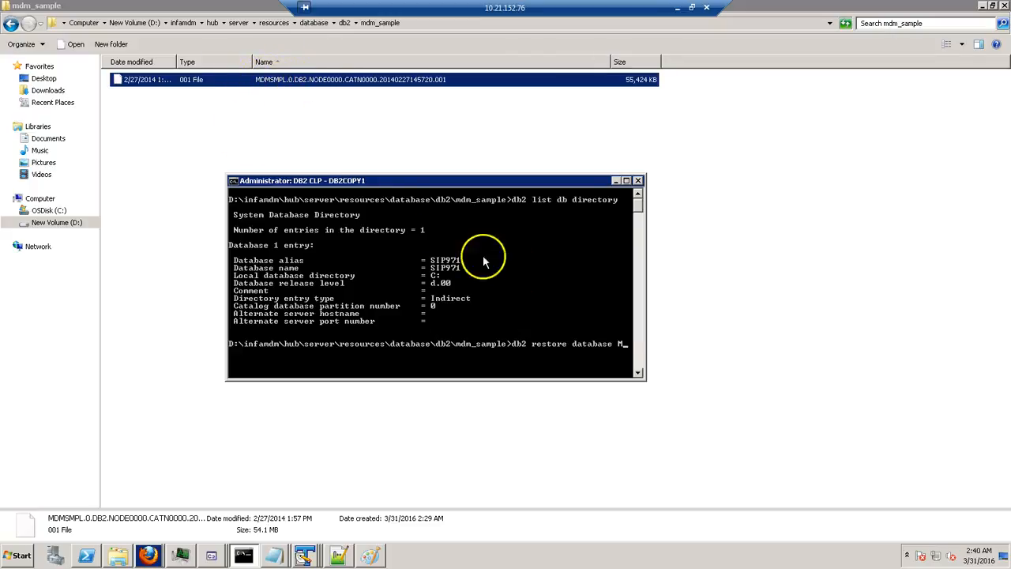
{"action": "type", "text": "DM"}
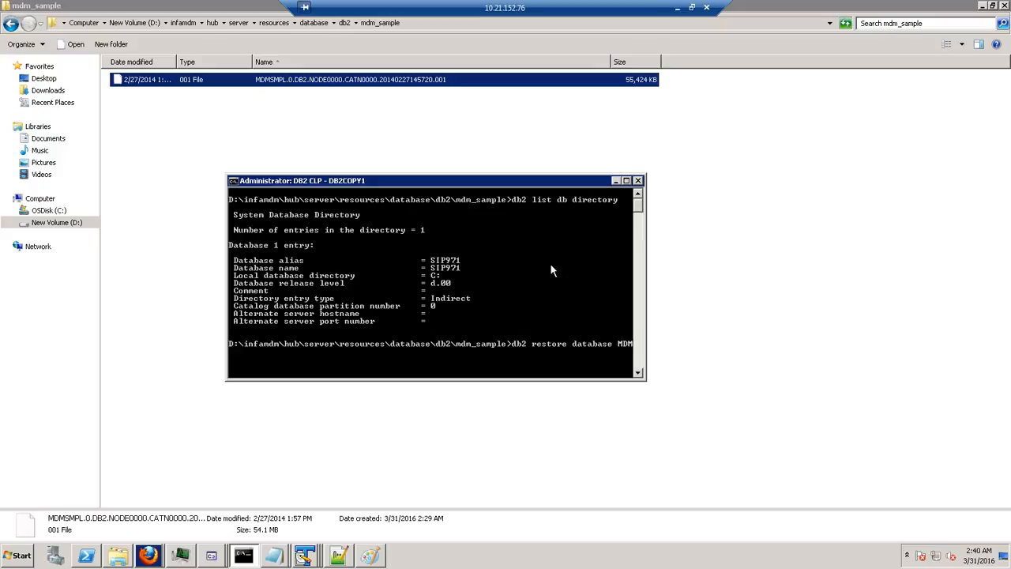
{"action": "type", "text": "SMPL taken at"}
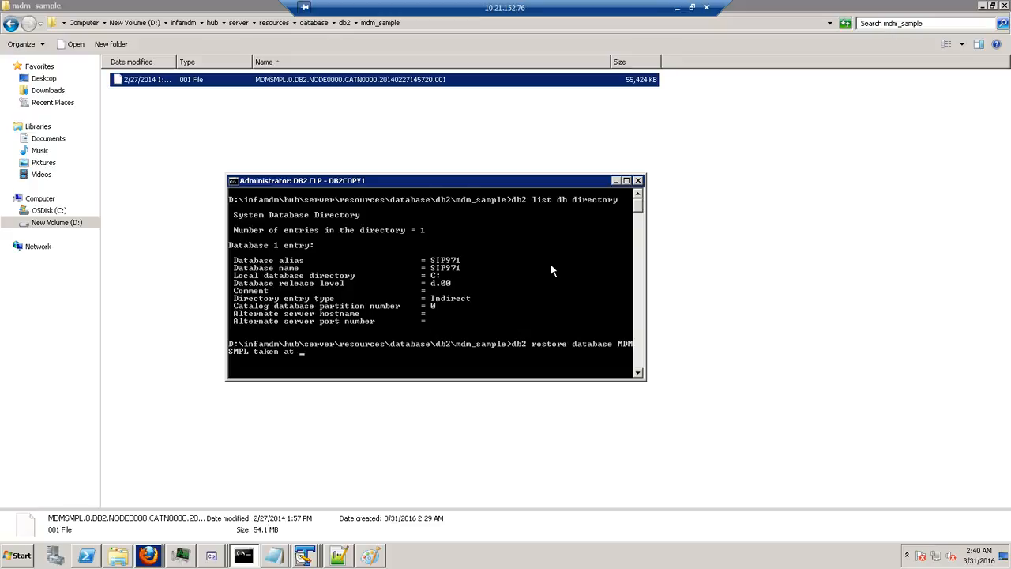
{"action": "left_click", "coordinate": [414, 80]}
{"action": "left_click", "coordinate": [414, 80]}
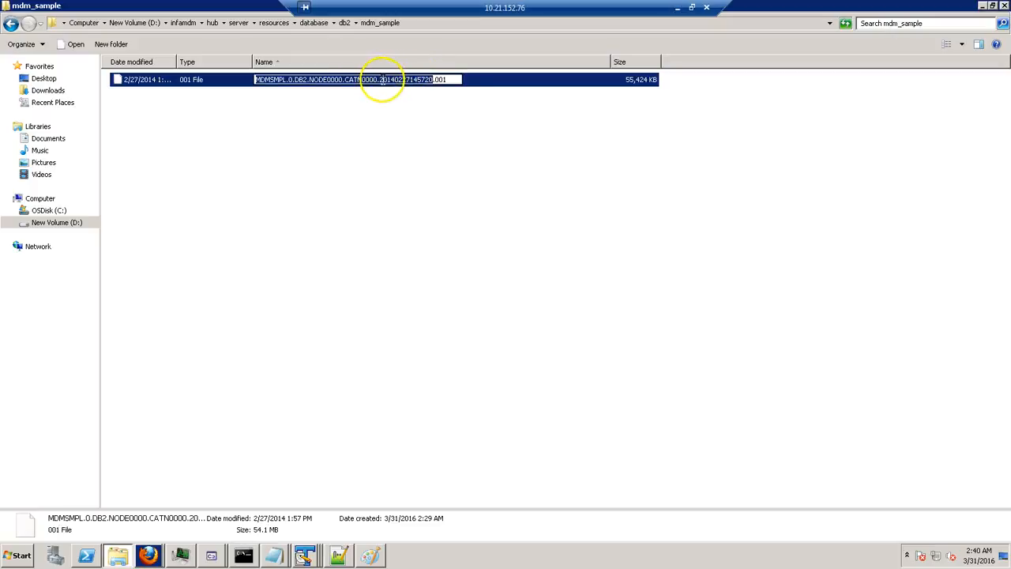
{"action": "left_click", "coordinate": [380, 79]}
{"action": "key", "text": "shift+Right"}
{"action": "key", "text": "shift+Right"}
{"action": "key", "text": "shift+Right"}
{"action": "key", "text": "shift+Right"}
{"action": "key", "text": "shift+Right"}
{"action": "key", "text": "shift+Right"}
{"action": "key", "text": "shift+Right"}
{"action": "key", "text": "shift+Right"}
{"action": "key", "text": "shift+Right"}
{"action": "key", "text": "shift+Right"}
{"action": "key", "text": "shift+Right"}
{"action": "key", "text": "shift+Right"}
{"action": "key", "text": "shift+Right"}
{"action": "key", "text": "shift+Right"}
{"action": "key", "text": "shift+Left"}
{"action": "key", "text": "ctrl+c"}
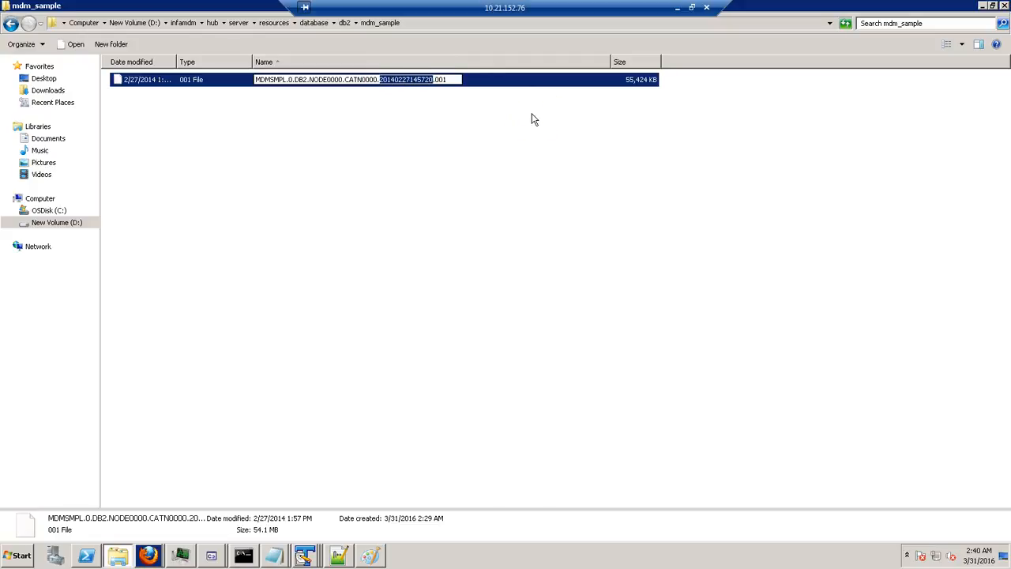
{"action": "key", "text": "alt+Tab"}
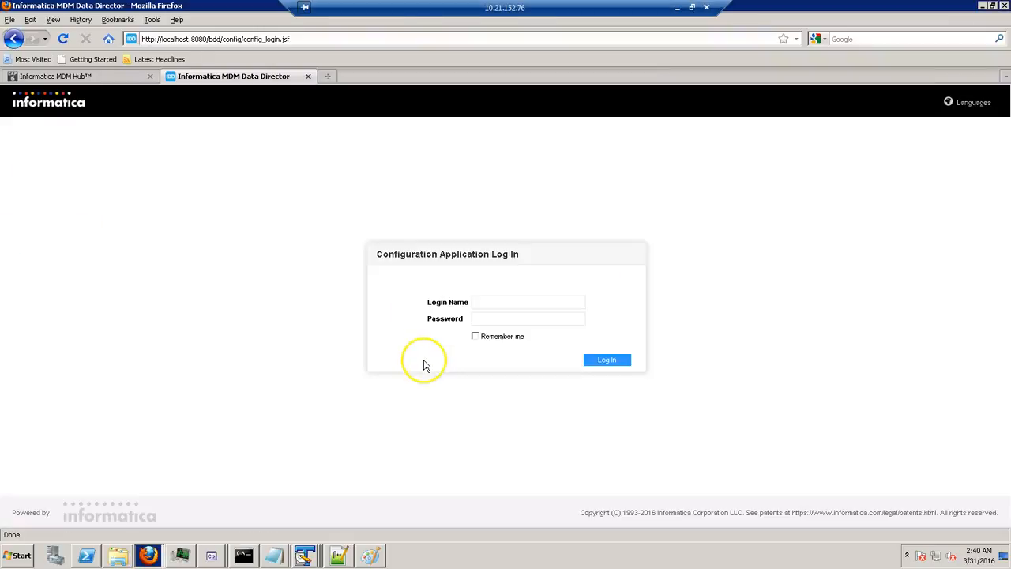
{"action": "key", "text": "alt+Tab"}
{"action": "right_click", "coordinate": [403, 309]}
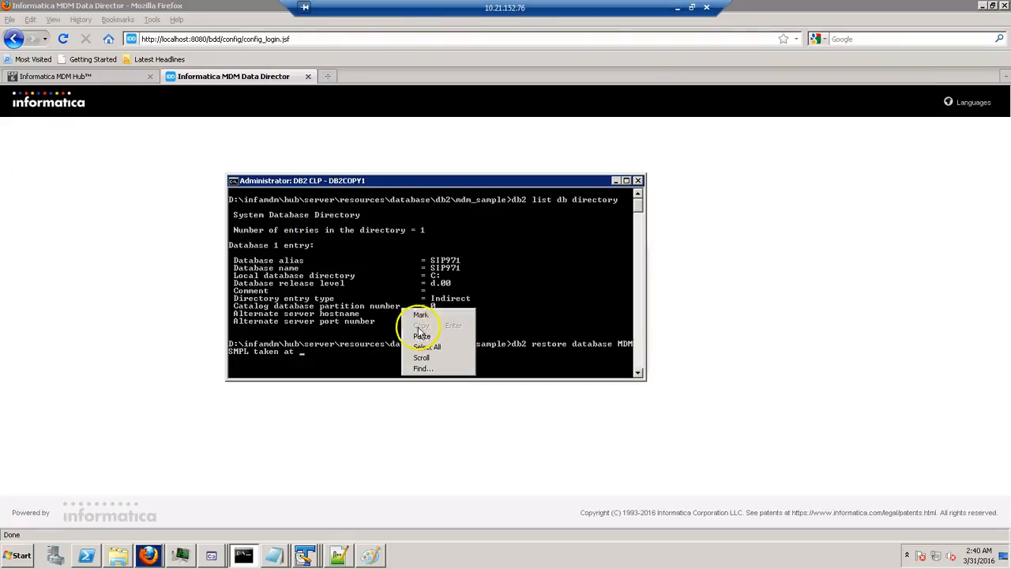
{"action": "left_click", "coordinate": [422, 336]}
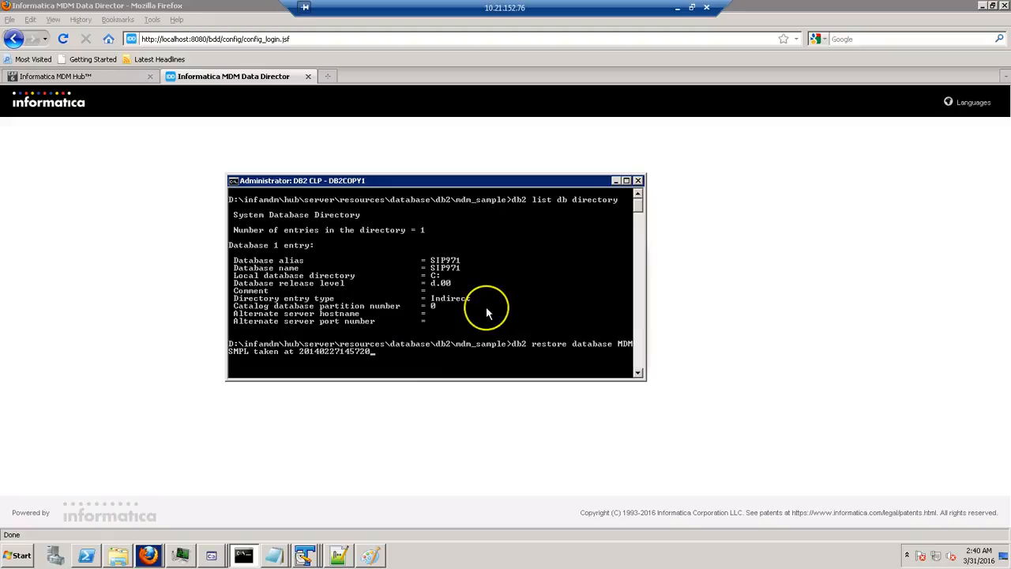
{"action": "key", "text": "Return"}
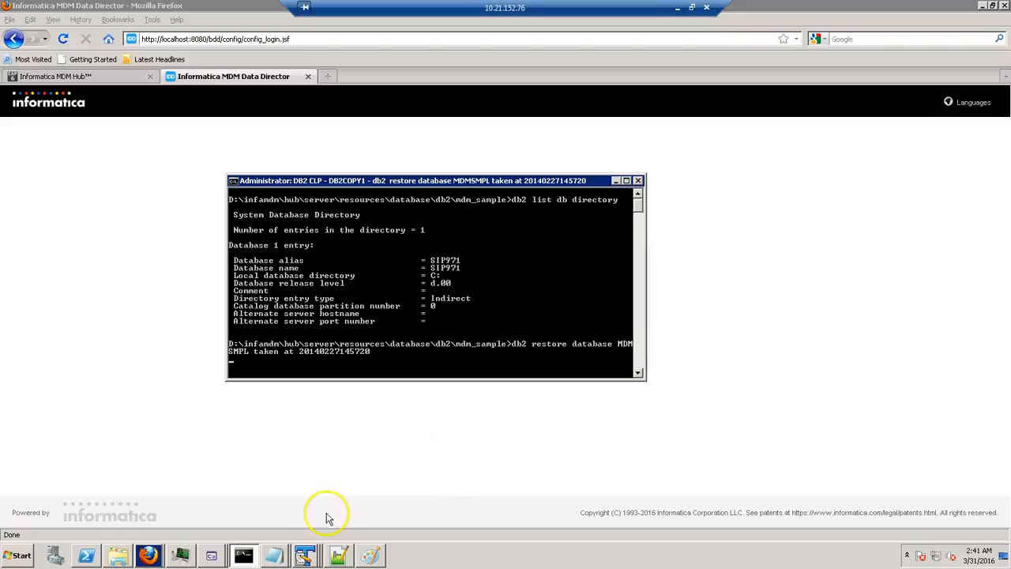
Rerun 'db2 list db directory' to confirm MDMSMPL now appears beside SIP971.
{"action": "left_click_drag", "start_coordinate": [470, 184], "coordinate": [489, 160]}
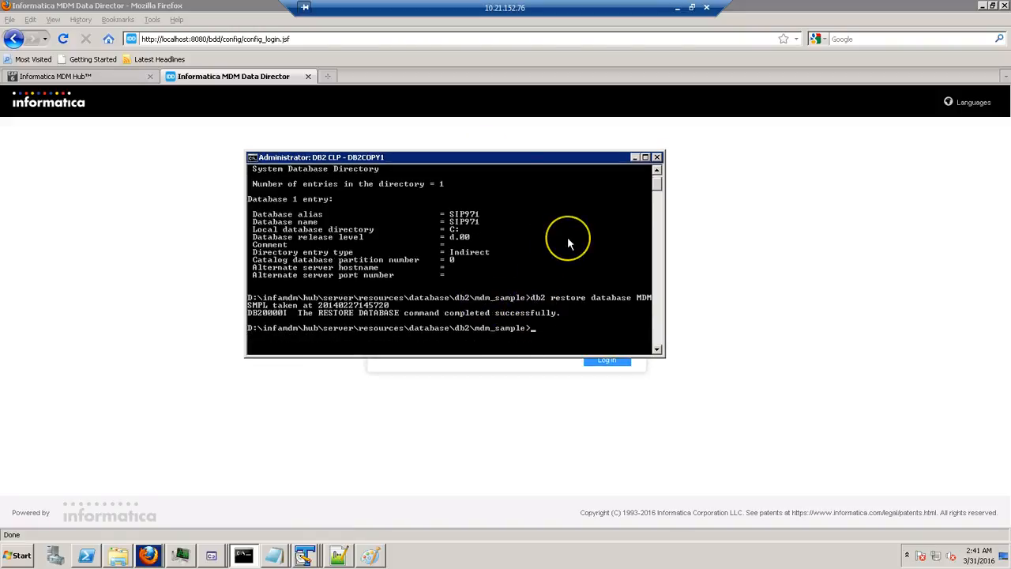
{"action": "key", "text": "Up"}
{"action": "key", "text": "Up"}
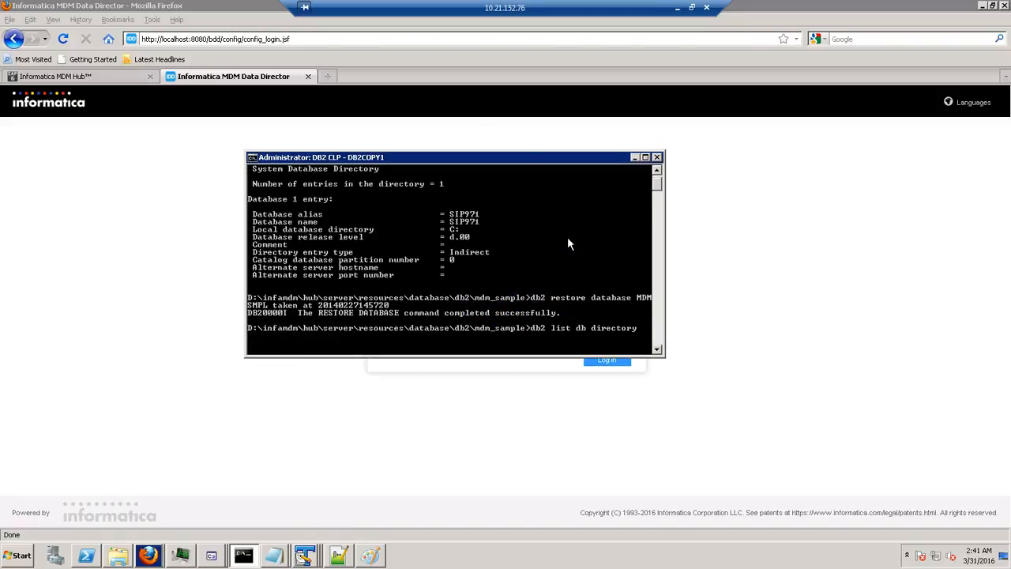
{"action": "key", "text": "Return"}
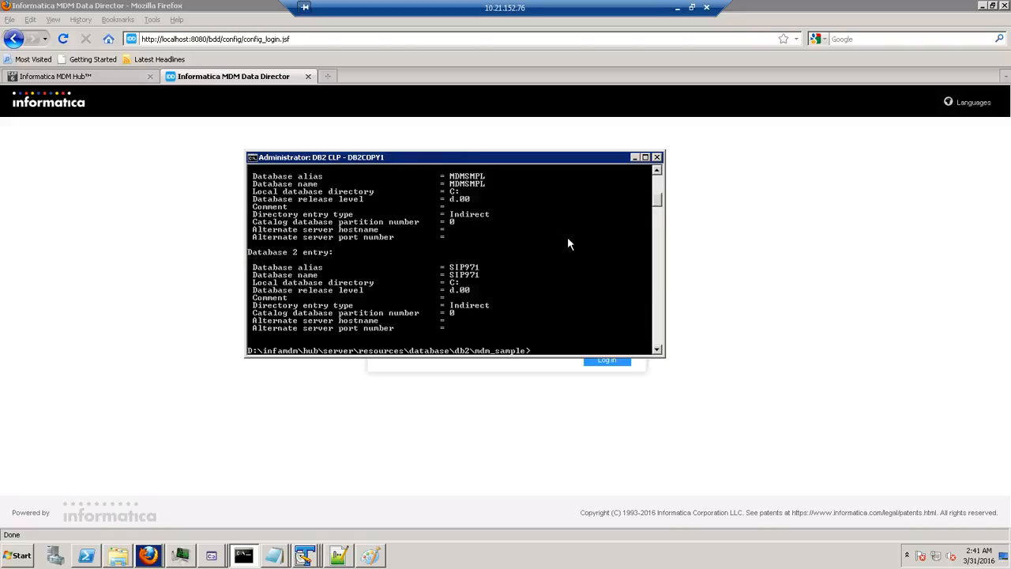
{"action": "double_click", "coordinate": [510, 158]}
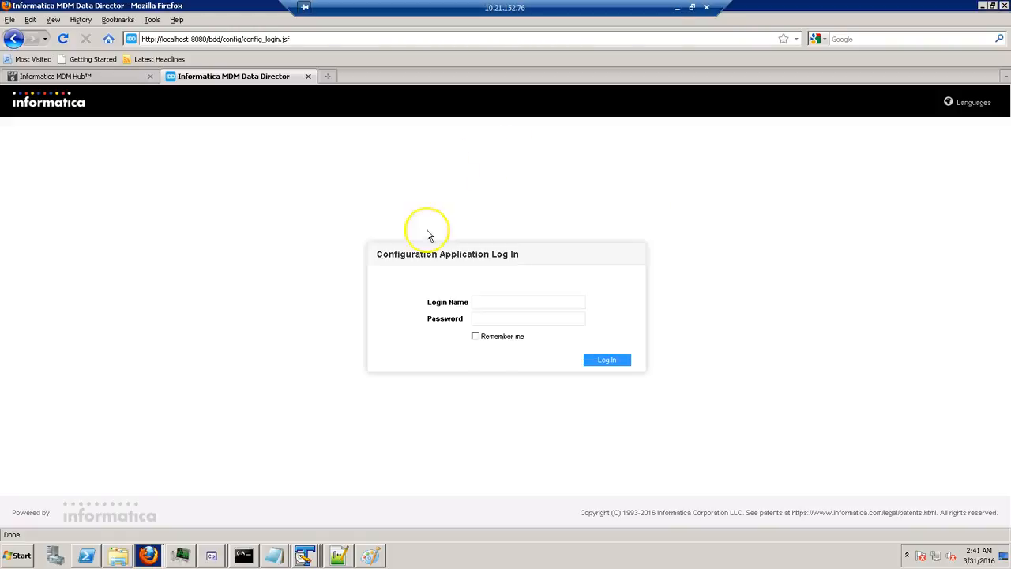
Run 'db2 connect to MDMSMPL' and start entering 'db2 set schema MDM_SAMPLE'.
{"action": "left_click", "coordinate": [244, 555]}
{"action": "scroll", "coordinate": [226, 172], "scroll_direction": "up", "scroll_amount": 2}
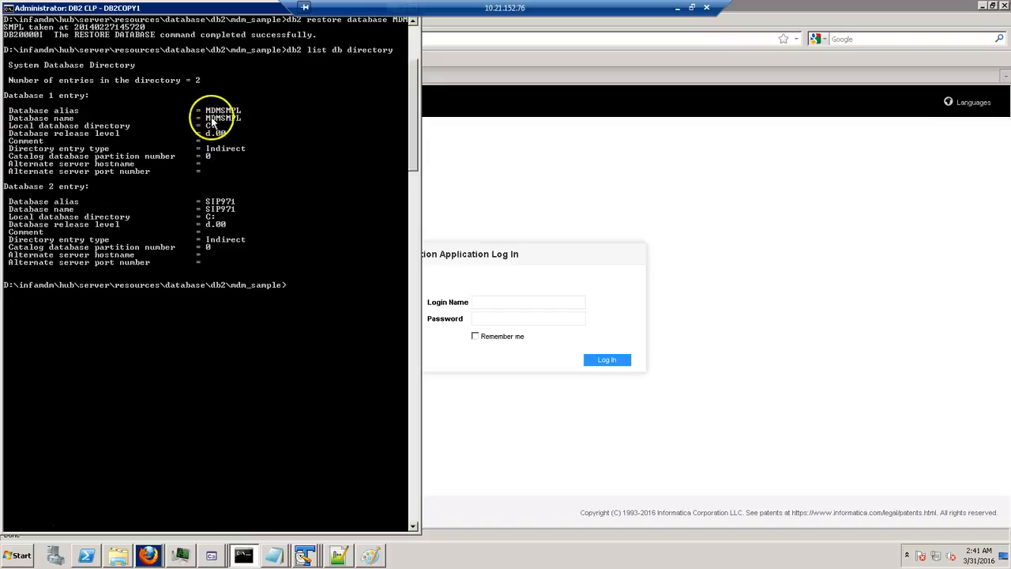
{"action": "scroll", "coordinate": [253, 111], "scroll_direction": "up", "scroll_amount": 1}
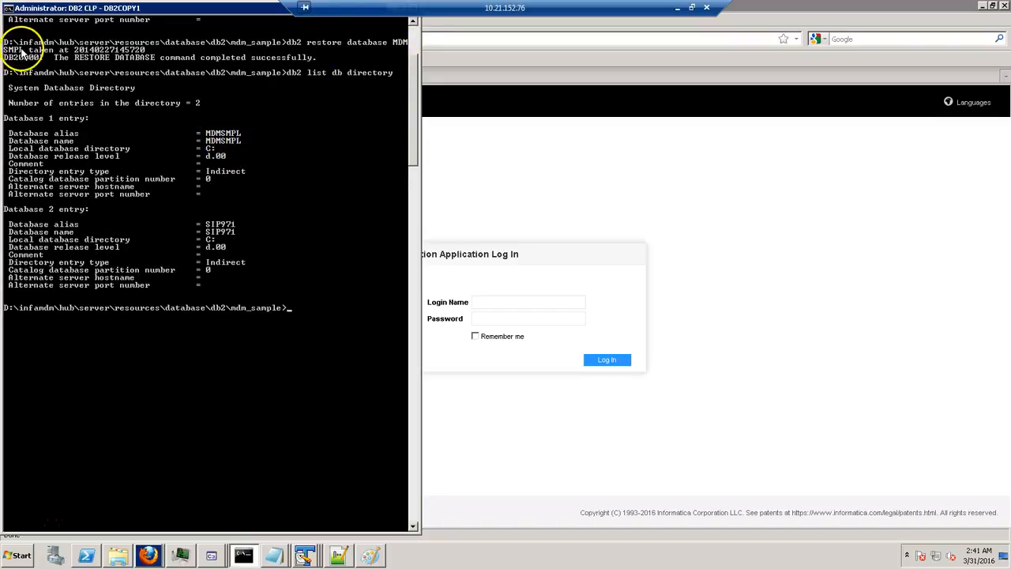
{"action": "type", "text": "db2 "}
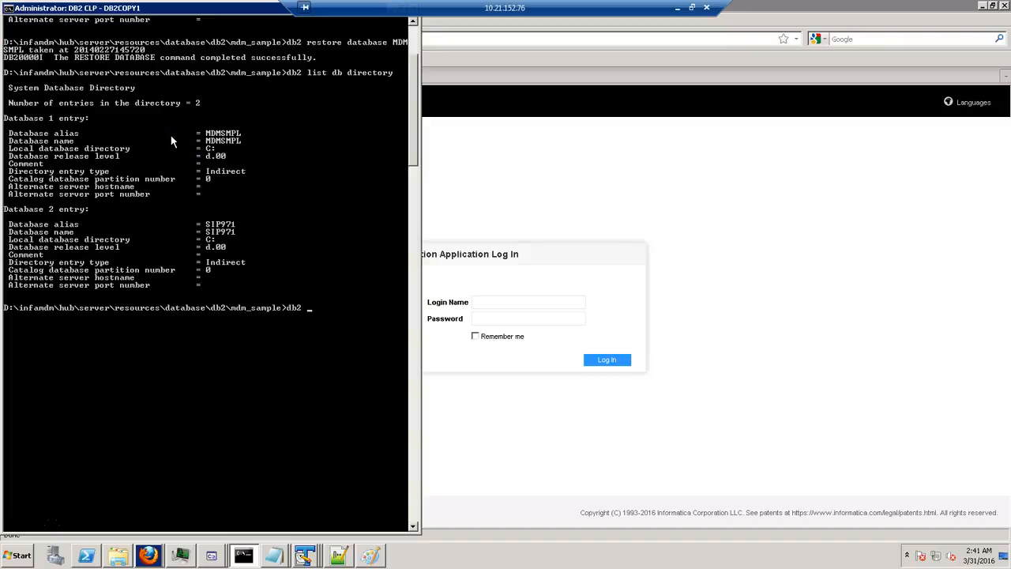
{"action": "type", "text": "connect to MDMSMPL"}
{"action": "key", "text": "Return"}
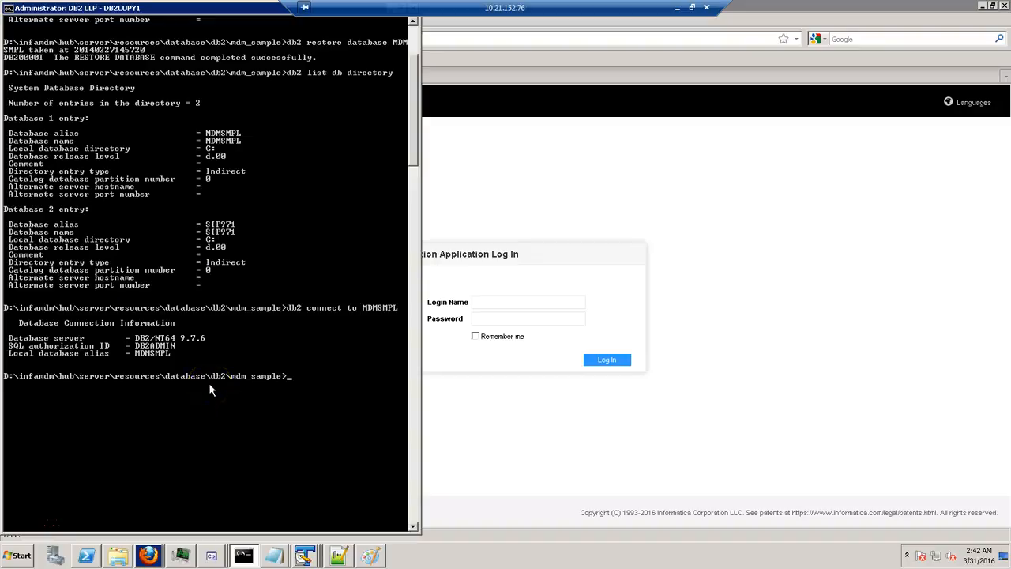
{"action": "type", "text": "db2 set schema MDM_SAMPLE"}
Set schema MDM_SAMPLE and list its tables, returning 1110 records.
{"action": "key", "text": "Return"}
{"action": "type", "text": "db2 select tables"}
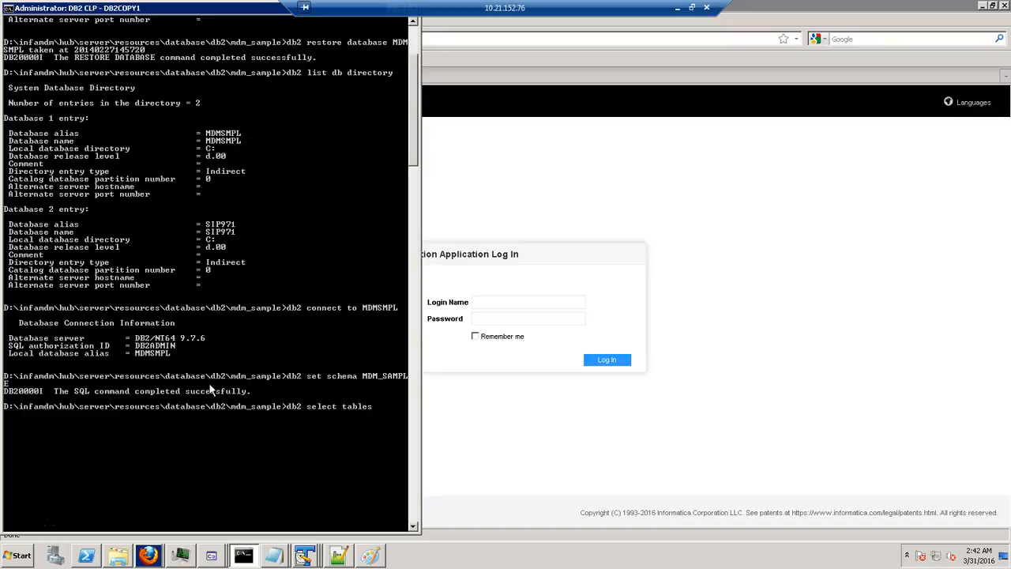
{"action": "key", "text": "BackSpace"}
{"action": "key", "text": "BackSpace"}
{"action": "key", "text": "BackSpace"}
{"action": "key", "text": "BackSpace"}
{"action": "key", "text": "BackSpace"}
{"action": "key", "text": "BackSpace"}
{"action": "type", "text": "list tables for schema MDM_SAM"}
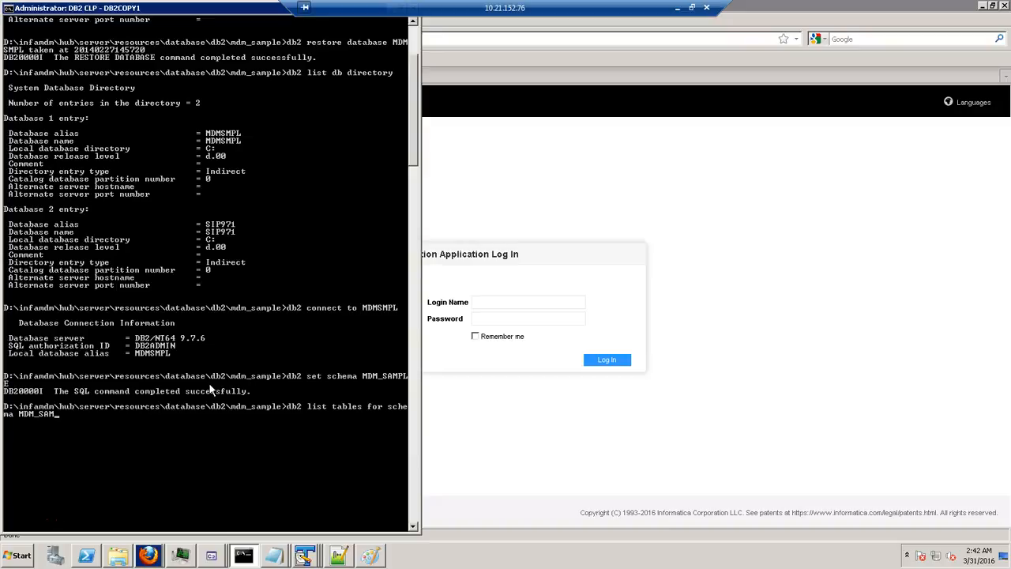
{"action": "type", "text": "E"}
{"action": "key", "text": "Return"}
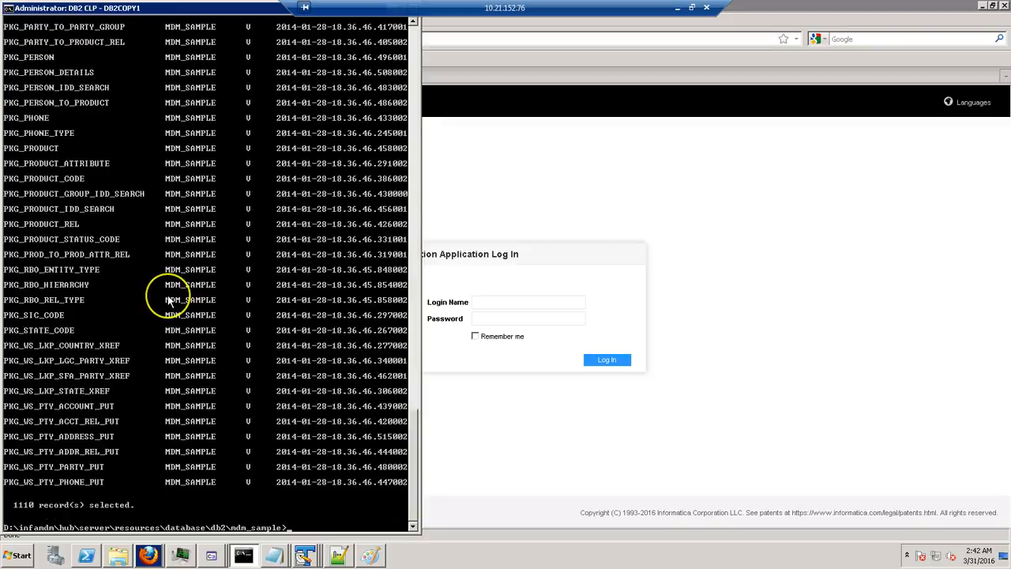
Disconnect with 'db2 connect reset' and show Hub Console's registered databases maximized.
{"action": "type", "text": "db2 connect reset"}
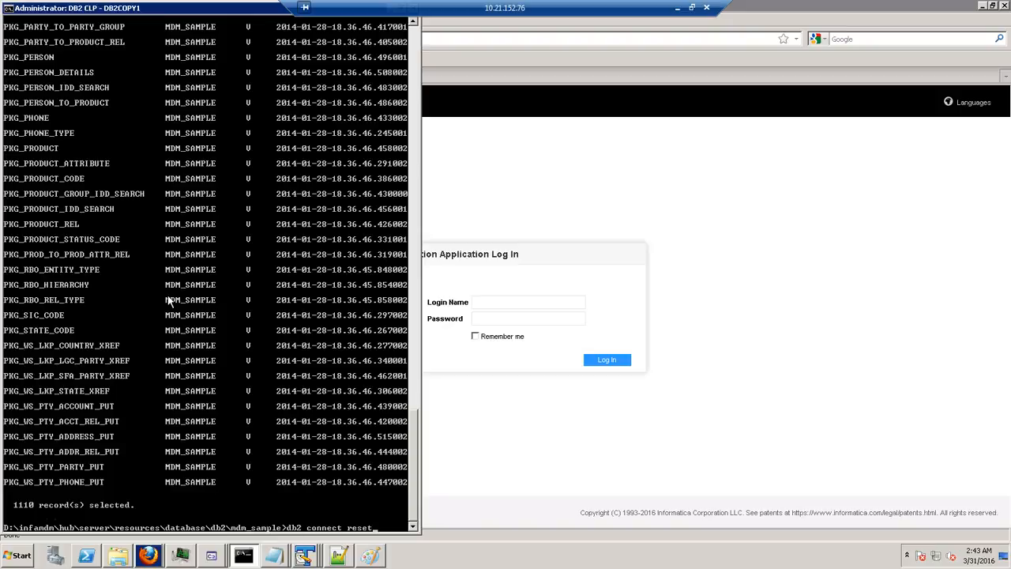
{"action": "key", "text": "Return"}
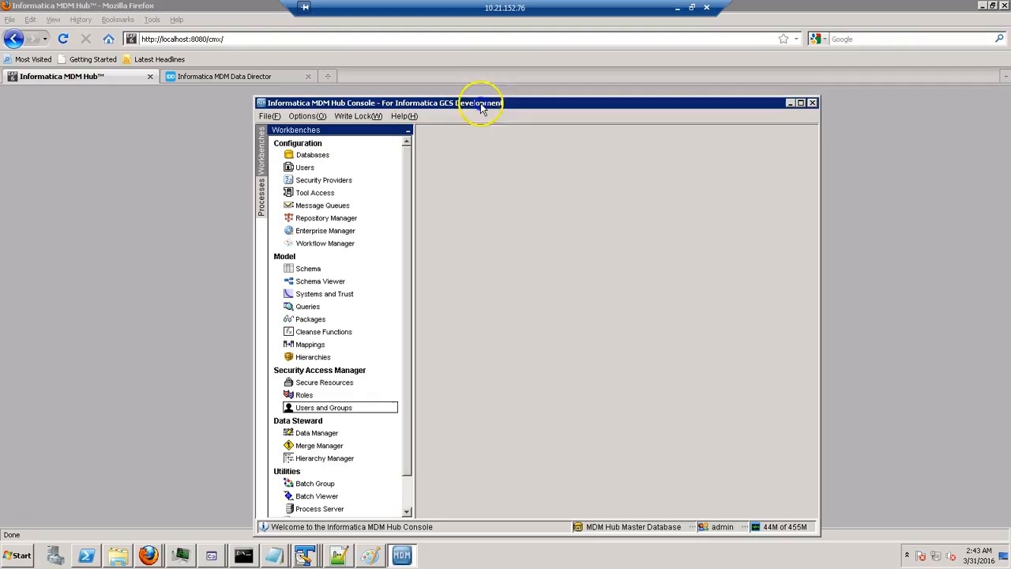
{"action": "double_click", "coordinate": [395, 104]}
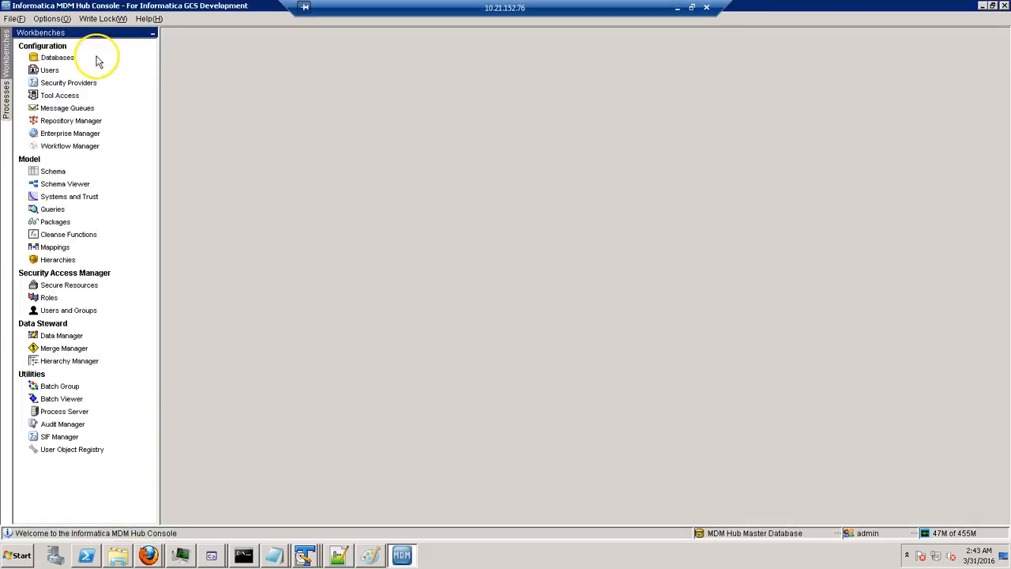
{"action": "left_click", "coordinate": [97, 60]}
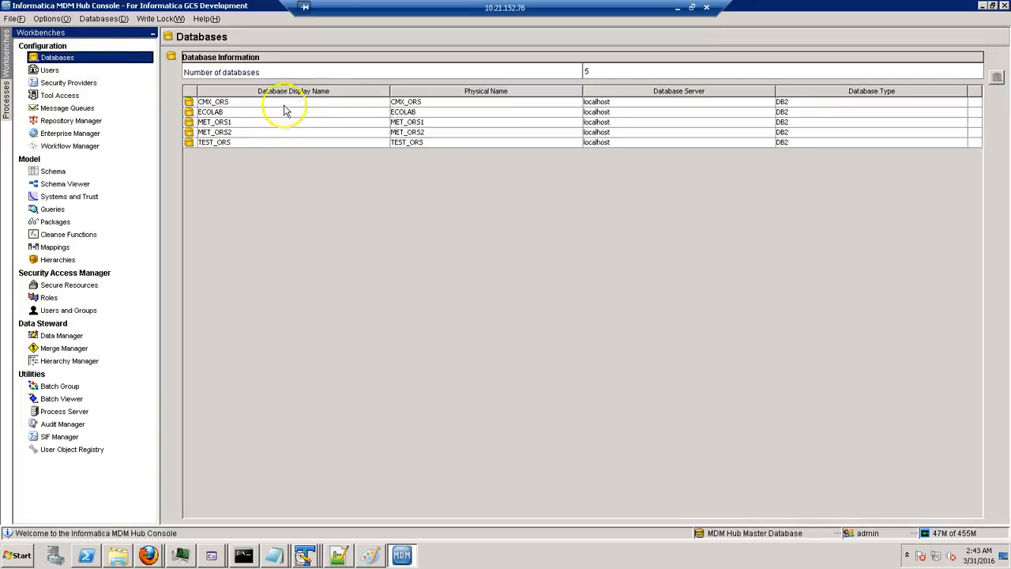
Acquire the write lock and enter DB2 connection details for MDMSMPL, port 50000, schema MDM_SAMPLE.
{"action": "left_click", "coordinate": [463, 132]}
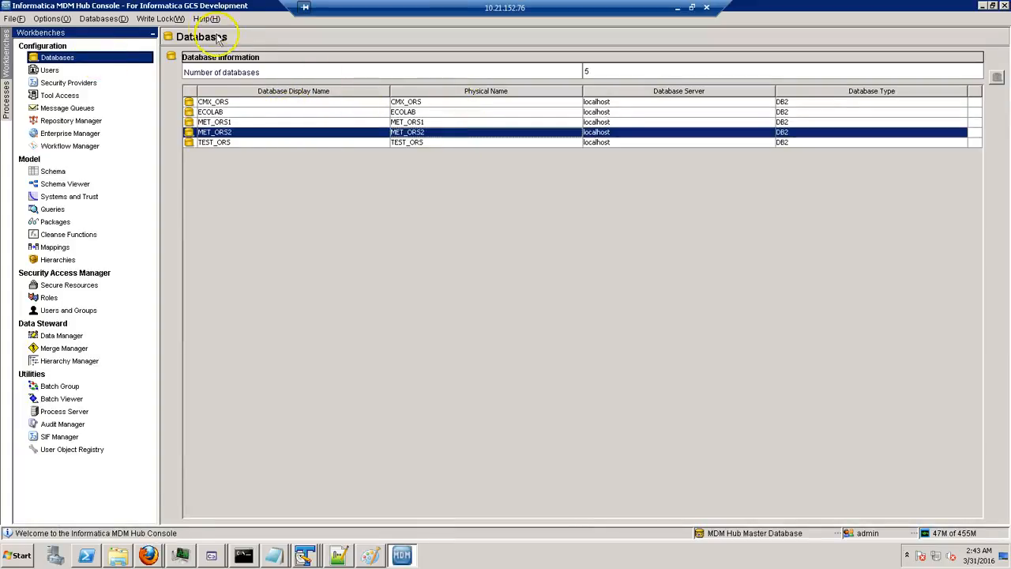
{"action": "left_click", "coordinate": [161, 18]}
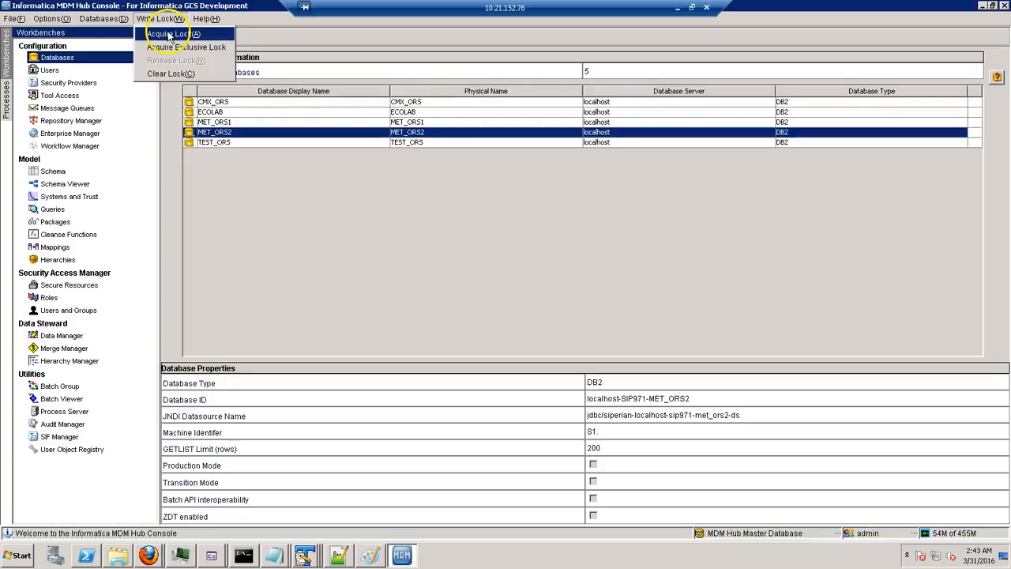
{"action": "left_click", "coordinate": [169, 34]}
{"action": "left_click", "coordinate": [997, 85]}
{"action": "left_click", "coordinate": [470, 280]}
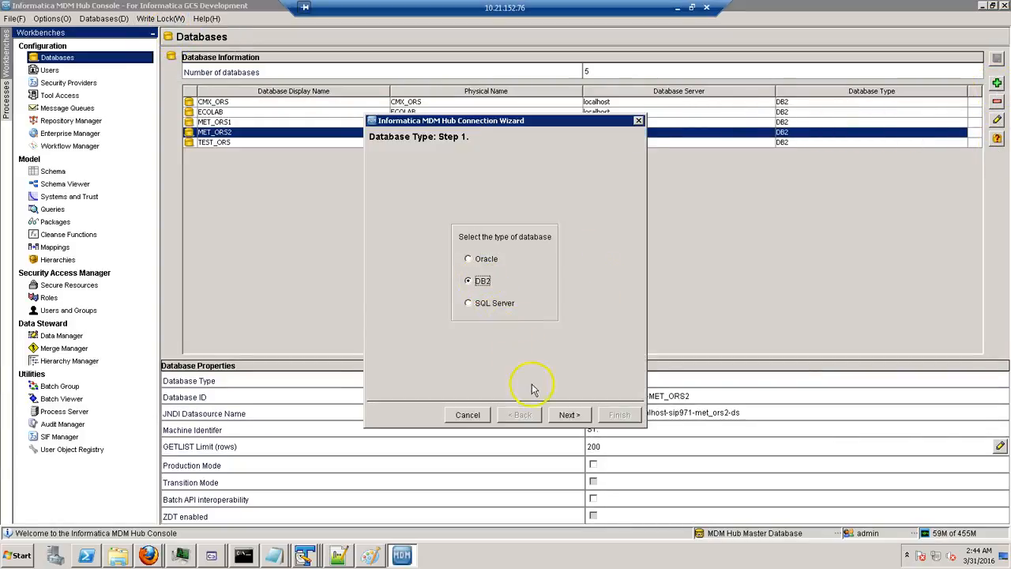
{"action": "left_click", "coordinate": [568, 415]}
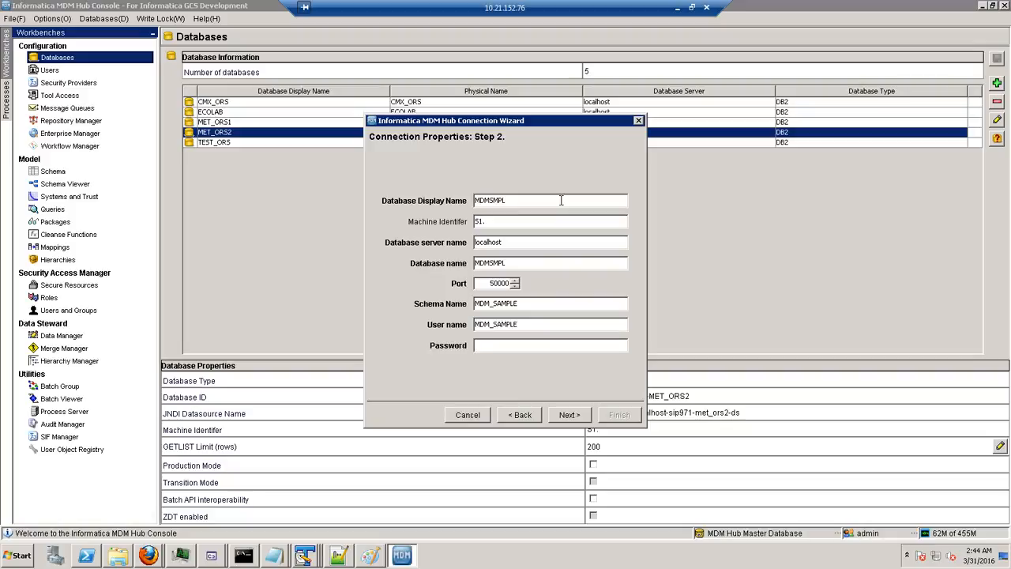
{"action": "type", "text": "**"}
{"action": "left_click", "coordinate": [21, 556]}
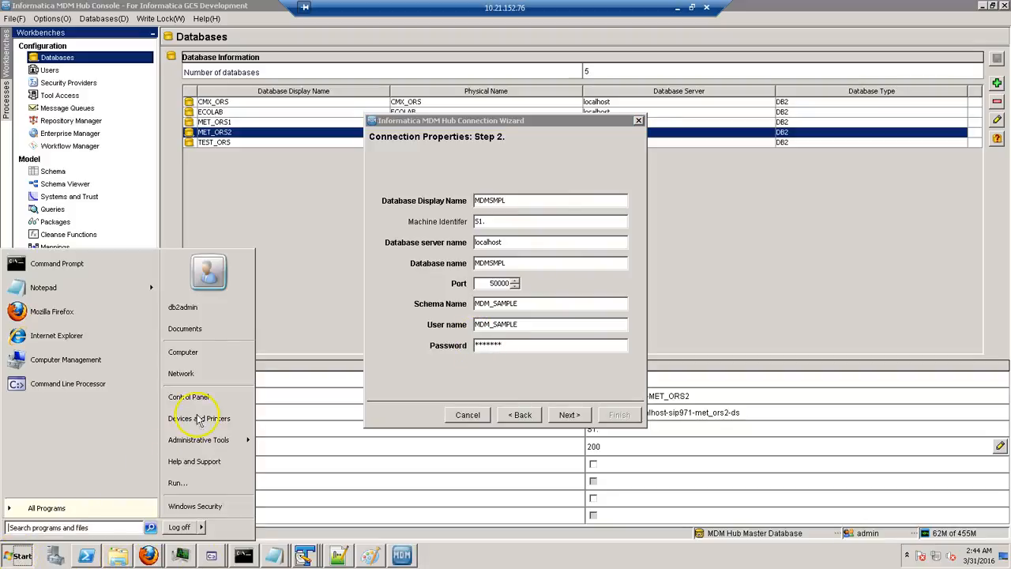
{"action": "left_click", "coordinate": [114, 371]}
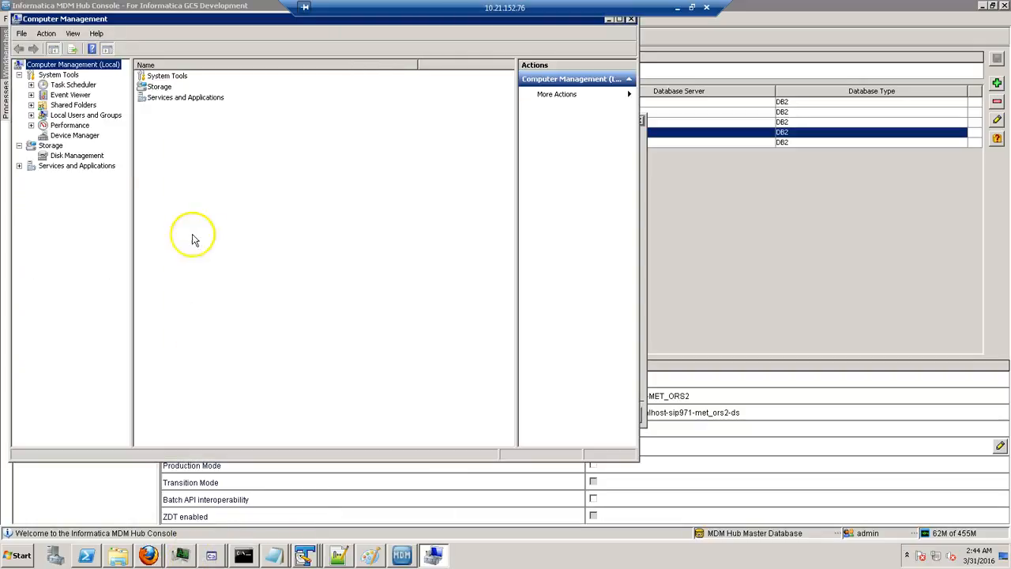
{"action": "double_click", "coordinate": [83, 115]}
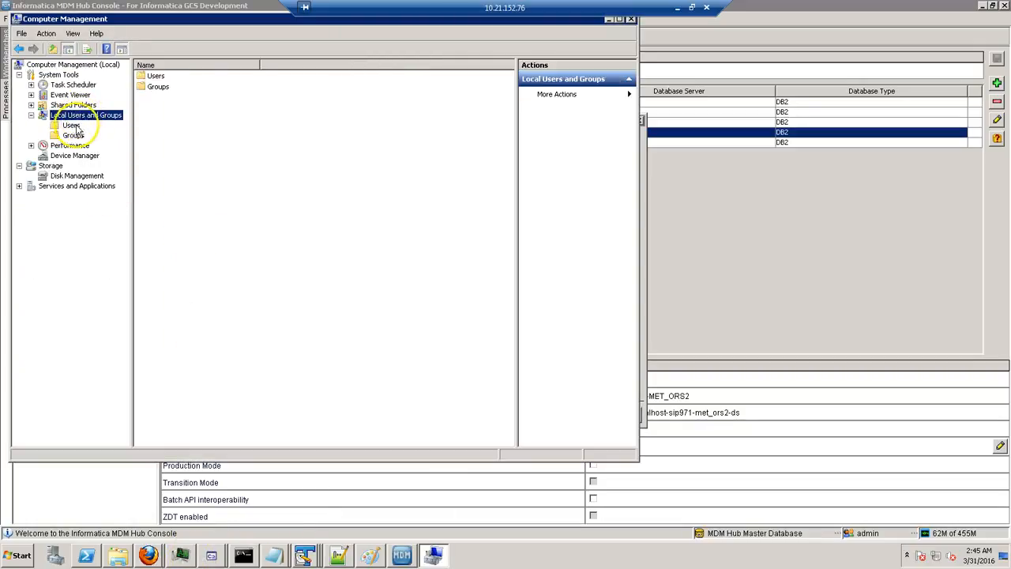
{"action": "left_click", "coordinate": [71, 126]}
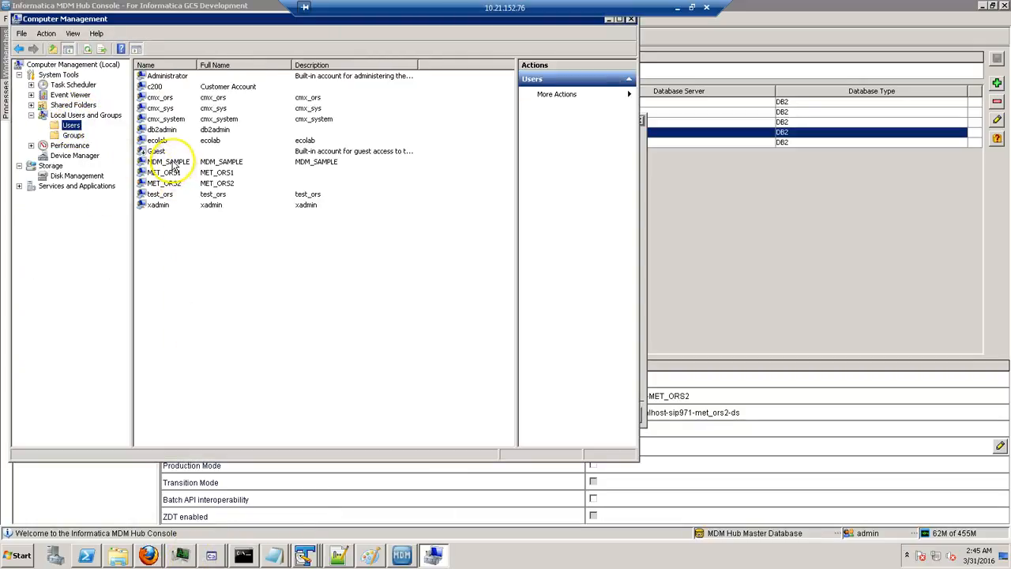
{"action": "right_click", "coordinate": [205, 248]}
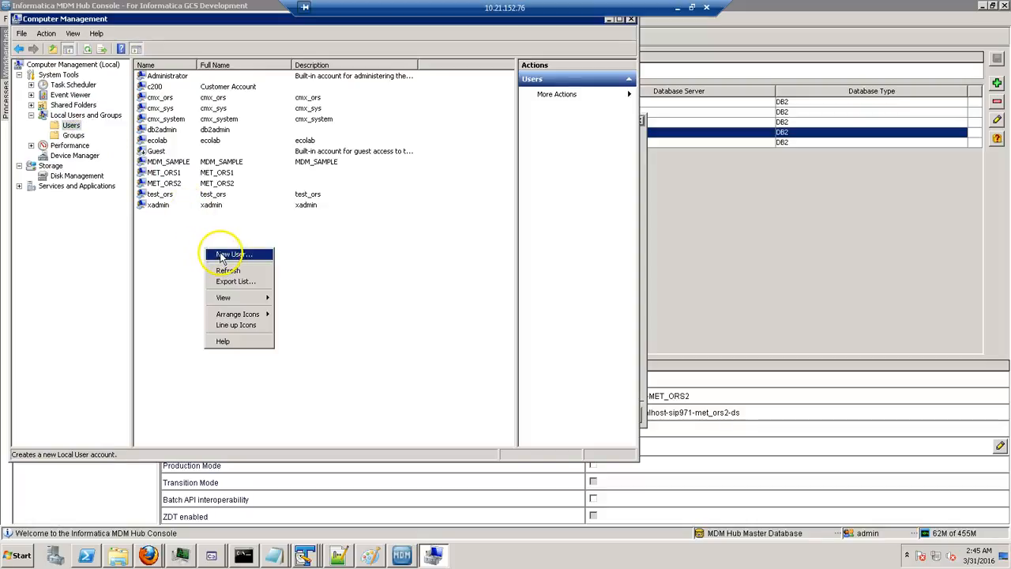
{"action": "left_click", "coordinate": [222, 258]}
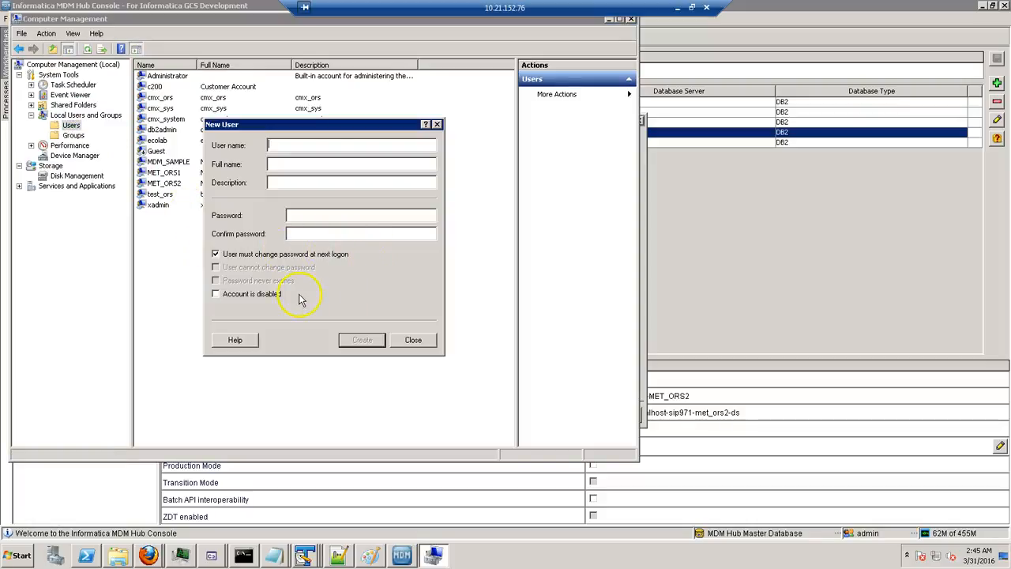
{"action": "key", "text": "Escape"}
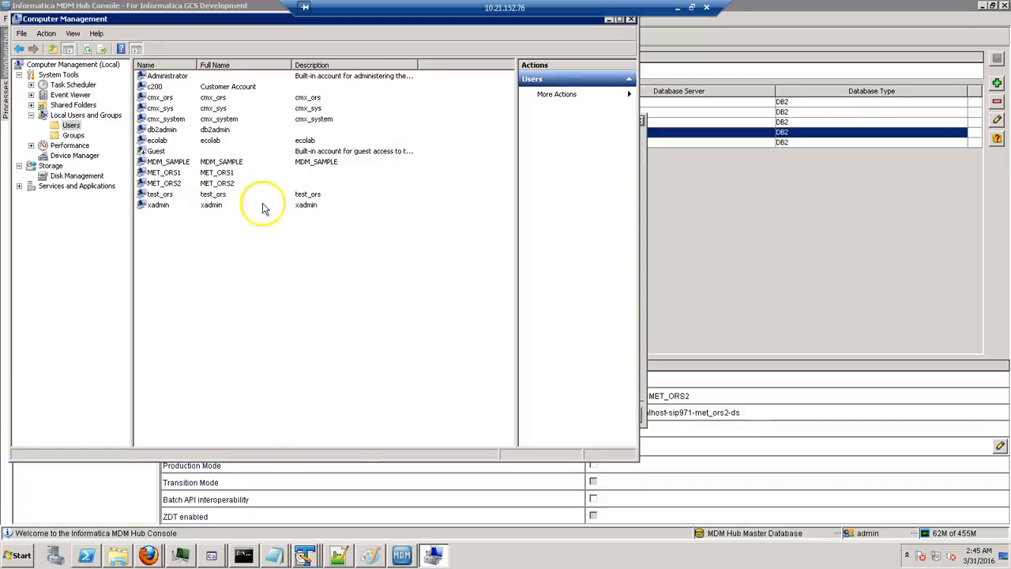
{"action": "left_click", "coordinate": [645, 378]}
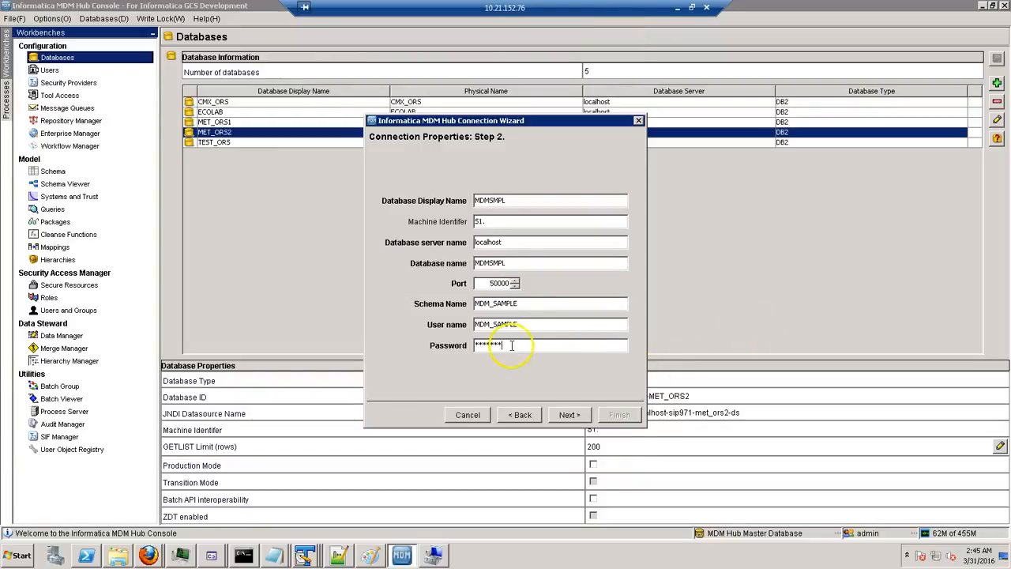
Test the MDMSMPL connection successfully and finish registering it as the sixth database.
{"action": "left_click", "coordinate": [580, 421]}
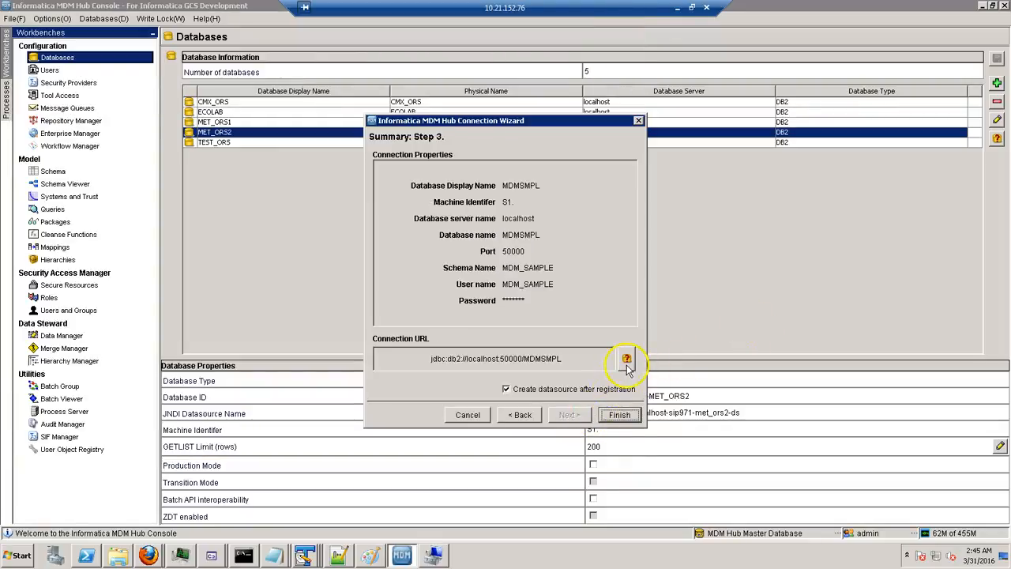
{"action": "left_click", "coordinate": [626, 360]}
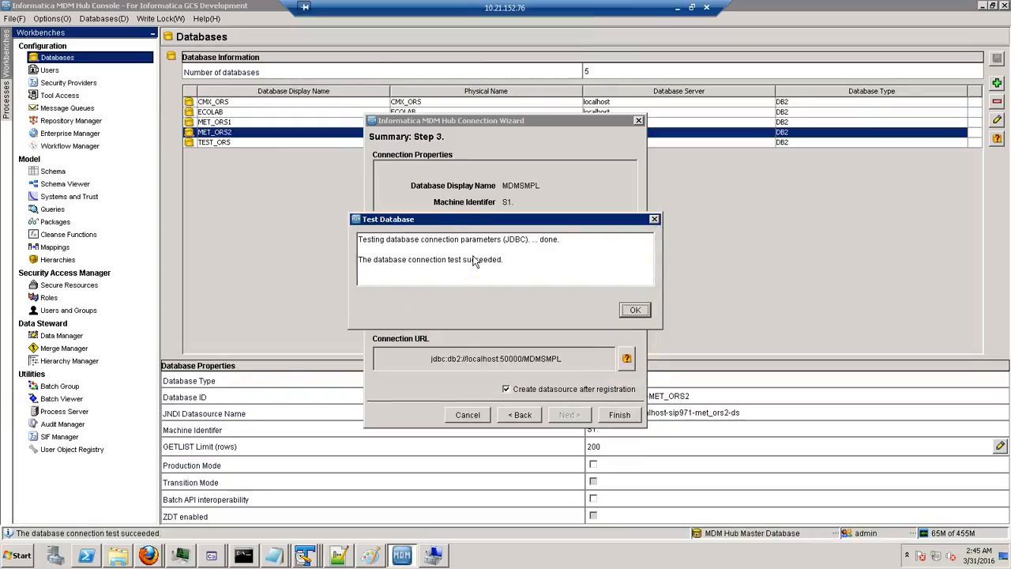
{"action": "left_click", "coordinate": [636, 308]}
{"action": "left_click", "coordinate": [624, 417]}
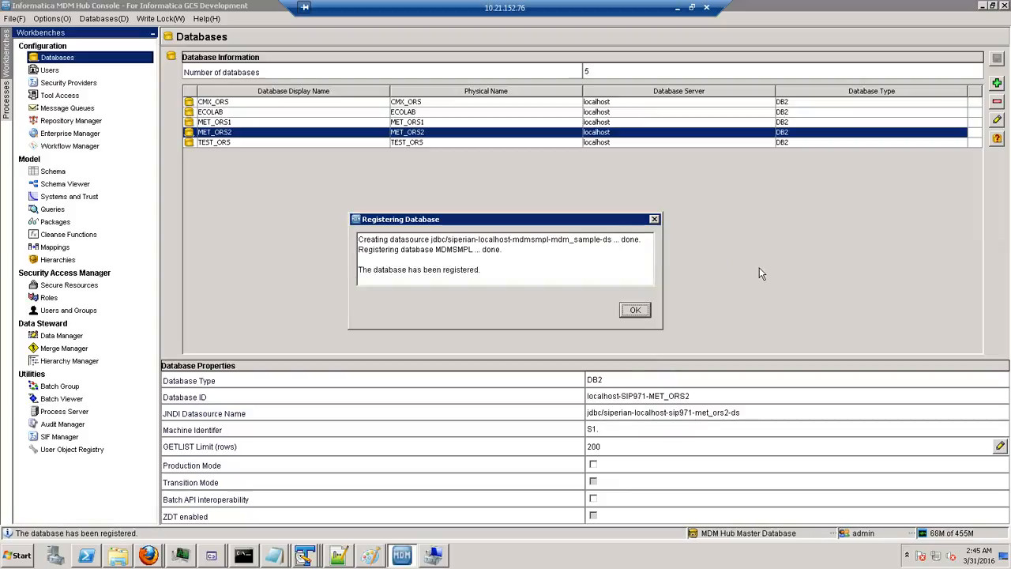
{"action": "left_click", "coordinate": [635, 310]}
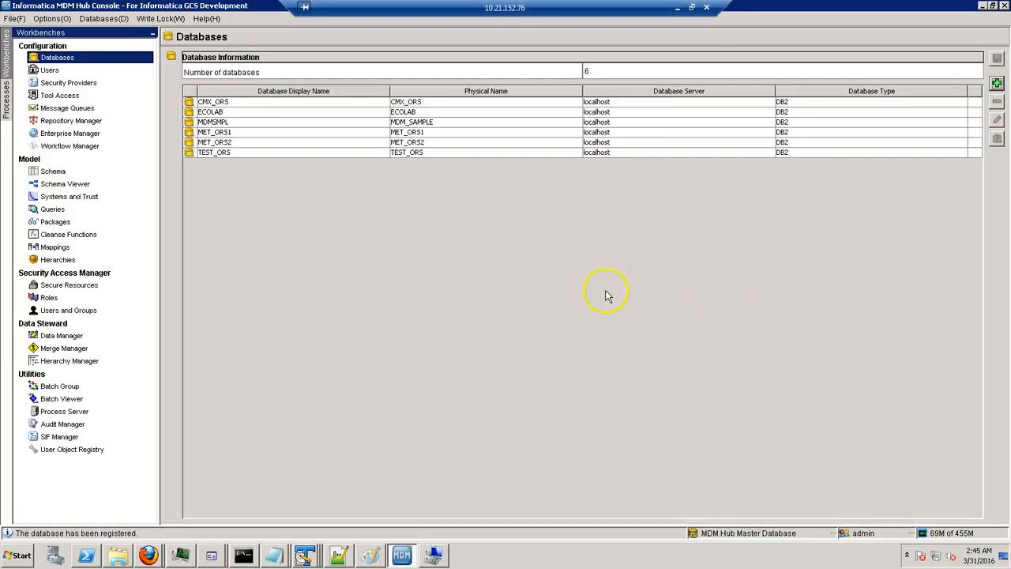
{"action": "left_click", "coordinate": [111, 121]}
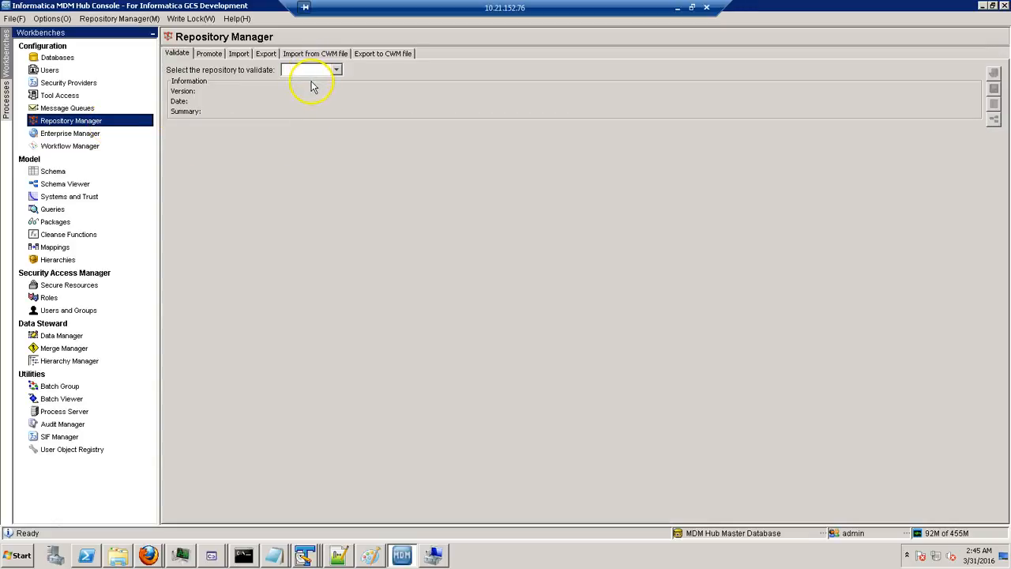
Validate the MDMSMPL repository with all system, physical and repository checks selected.
{"action": "left_click", "coordinate": [312, 73]}
{"action": "left_click", "coordinate": [312, 76]}
{"action": "left_click", "coordinate": [312, 76]}
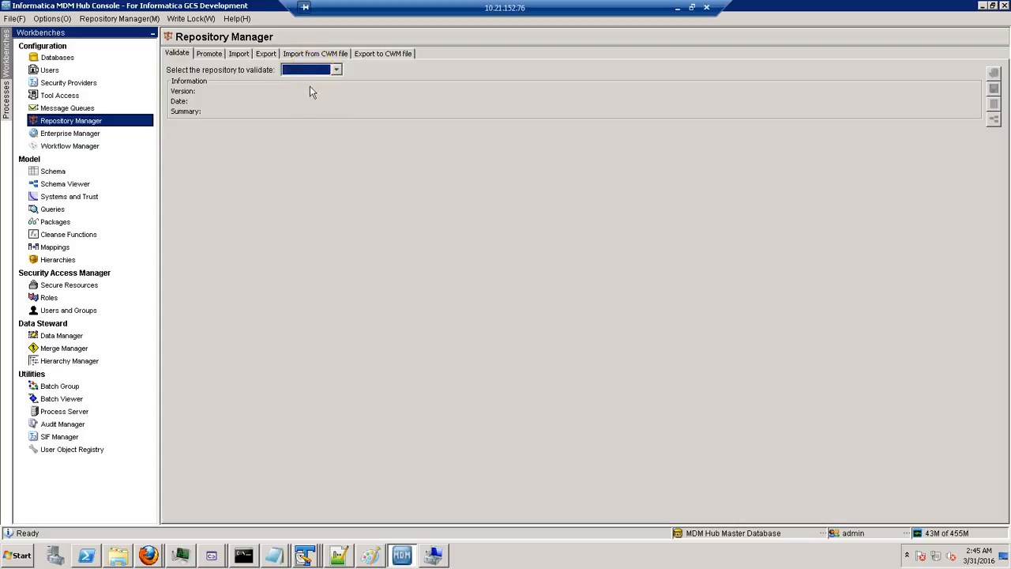
{"action": "left_click", "coordinate": [310, 72]}
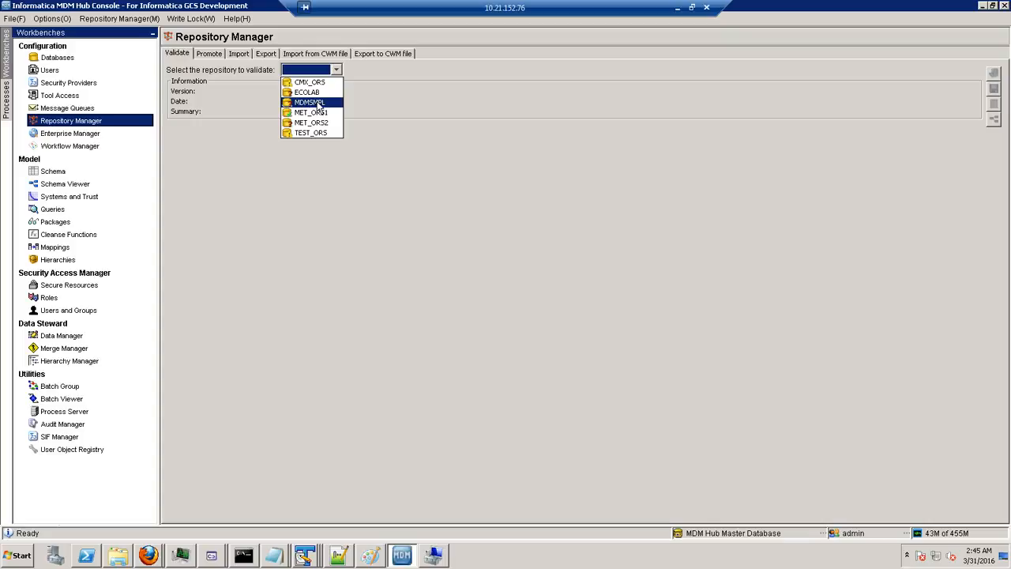
{"action": "left_click", "coordinate": [320, 102]}
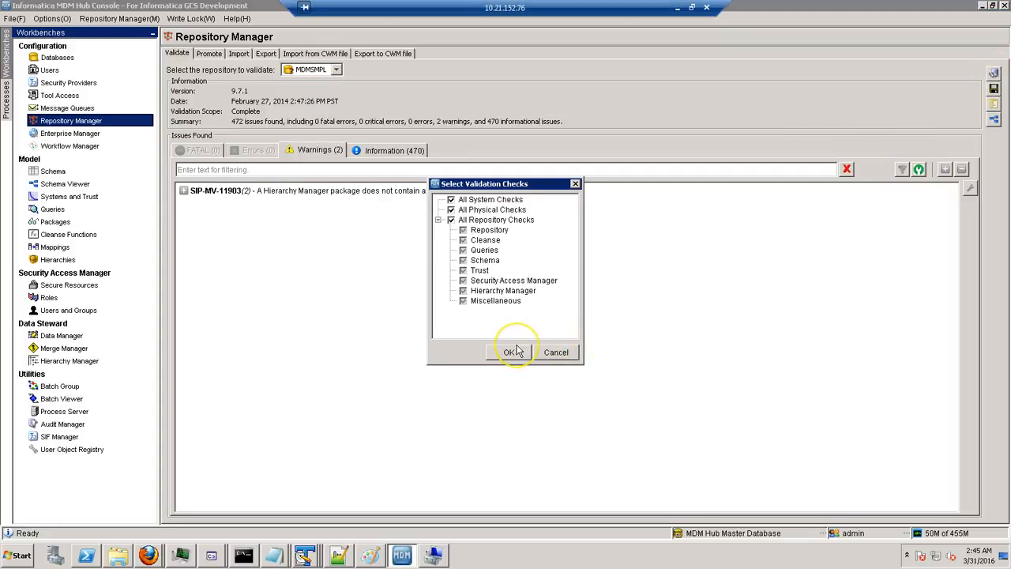
{"action": "left_click", "coordinate": [515, 348]}
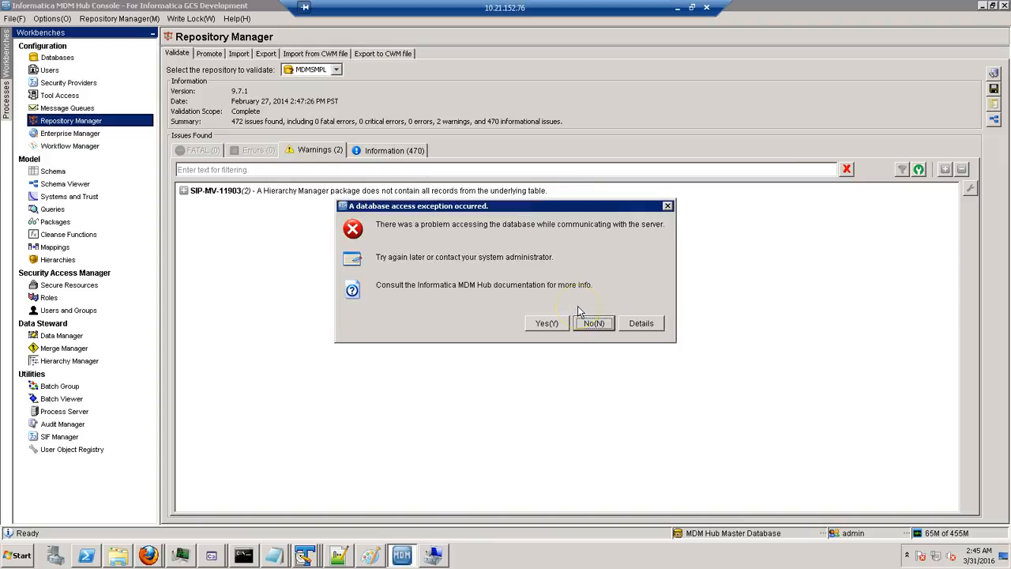
Expand and widen the error details to read the CharConversionException ERRORCODE=-4220.
{"action": "left_click", "coordinate": [641, 323]}
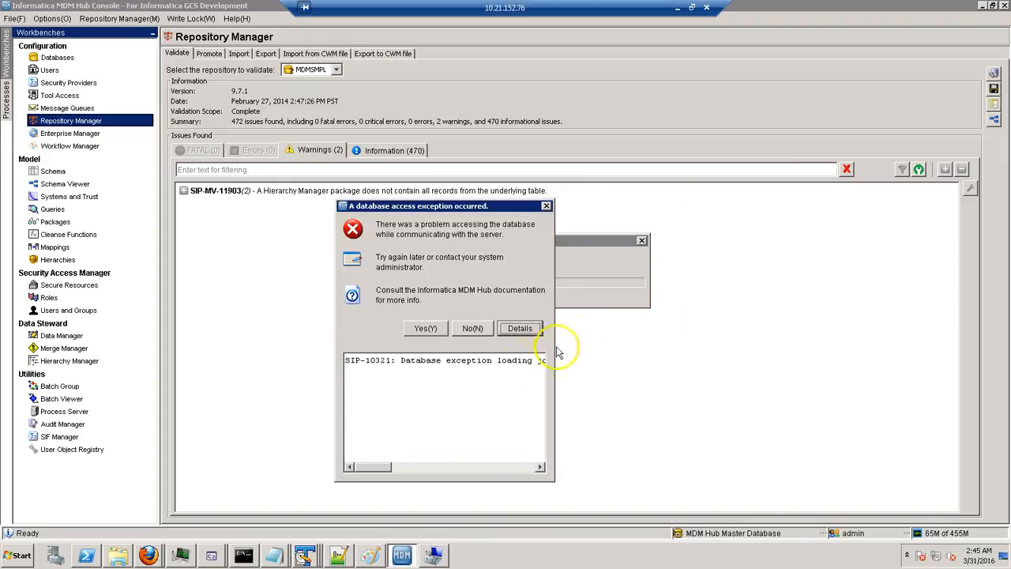
{"action": "left_click_drag", "start_coordinate": [556, 338], "coordinate": [765, 339]}
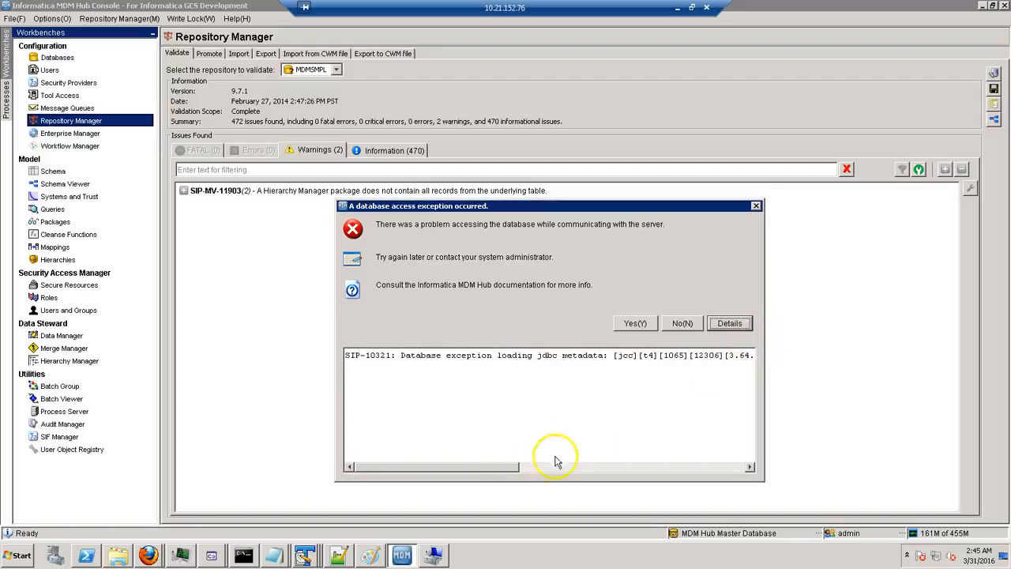
{"action": "left_click_drag", "start_coordinate": [476, 472], "coordinate": [576, 390]}
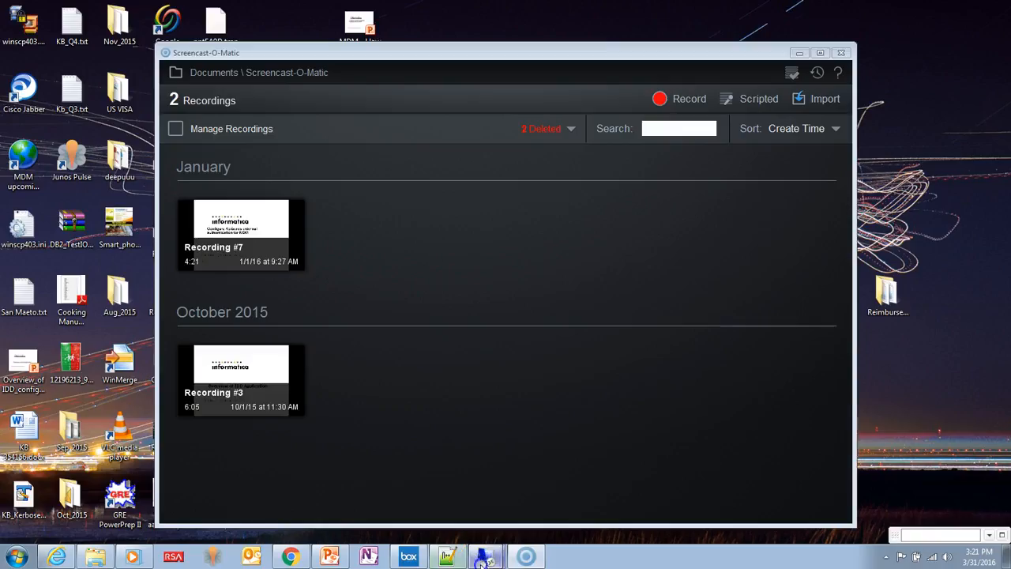
{"action": "mouse_move", "coordinate": [482, 559]}
{"action": "left_click", "coordinate": [485, 525]}
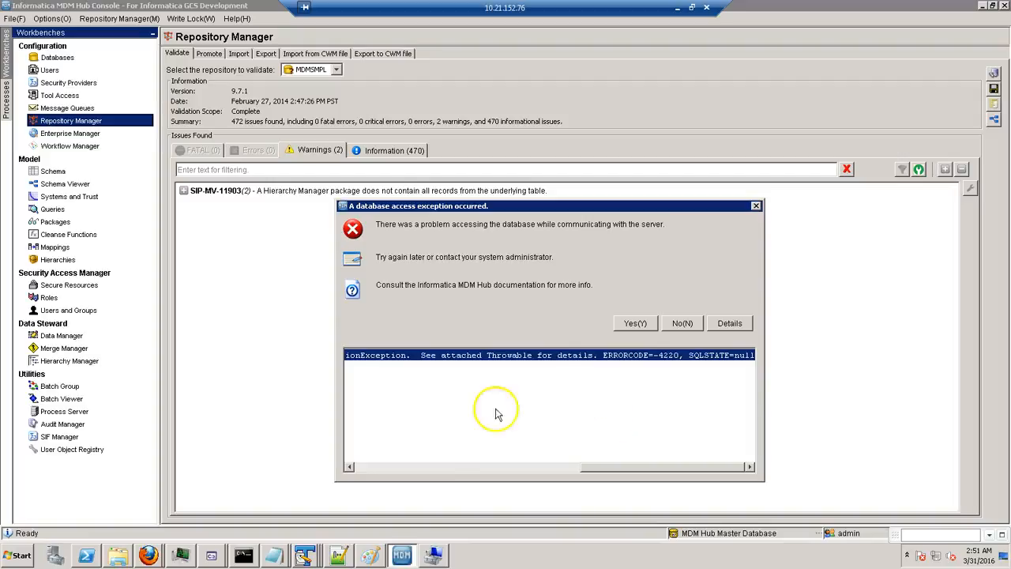
{"action": "left_click_drag", "start_coordinate": [597, 468], "coordinate": [494, 436]}
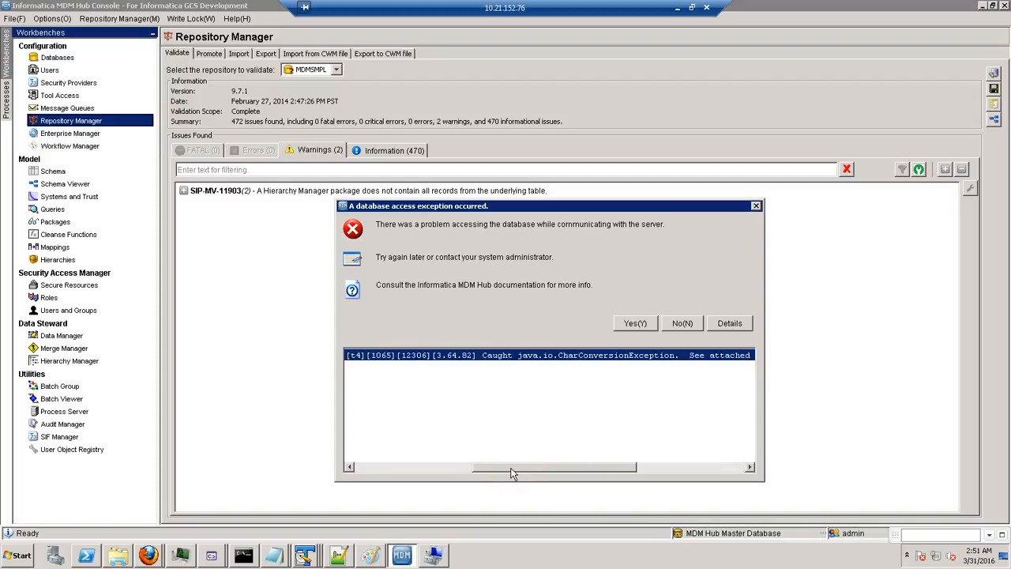
{"action": "left_click_drag", "start_coordinate": [519, 469], "coordinate": [503, 468]}
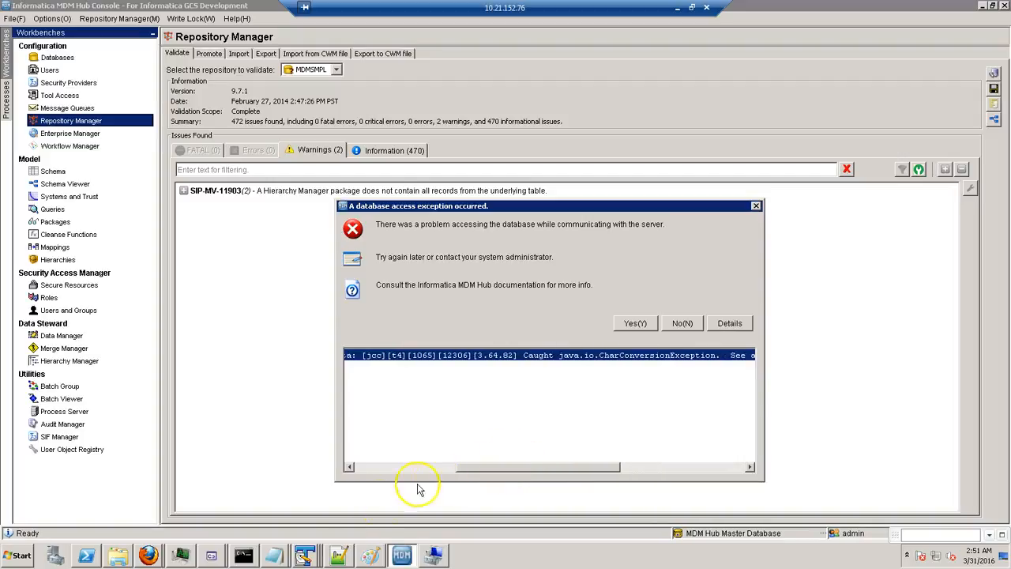
{"action": "left_click", "coordinate": [340, 556]}
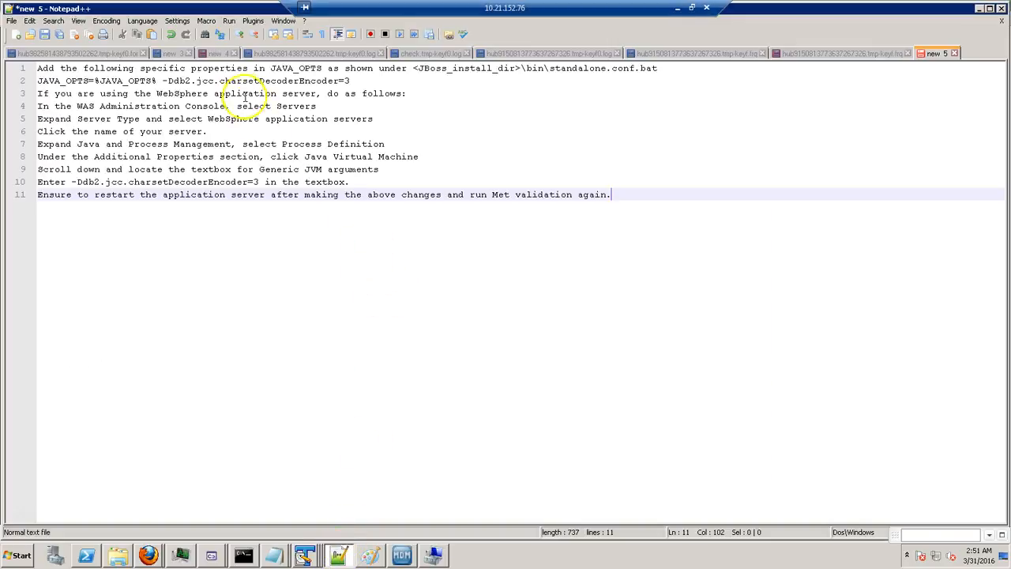
{"action": "double_click", "coordinate": [237, 82]}
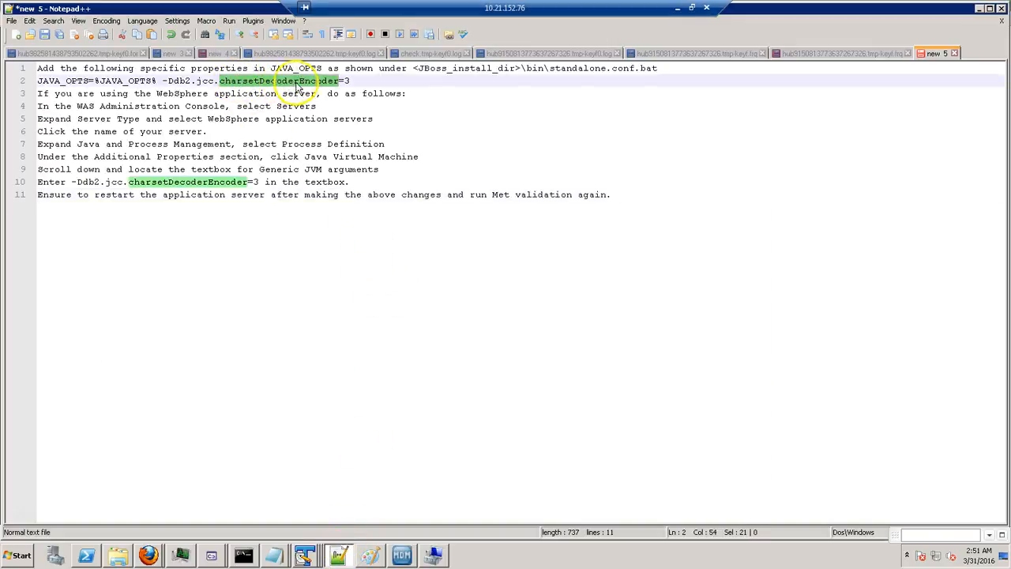
{"action": "left_click_drag", "start_coordinate": [48, 81], "coordinate": [362, 76]}
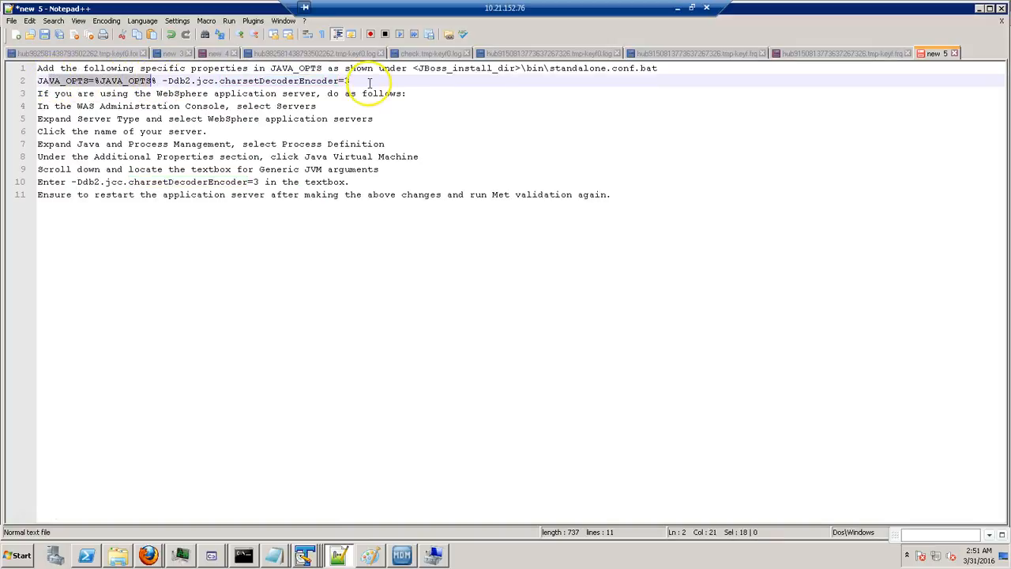
{"action": "left_click_drag", "start_coordinate": [157, 93], "coordinate": [224, 95]}
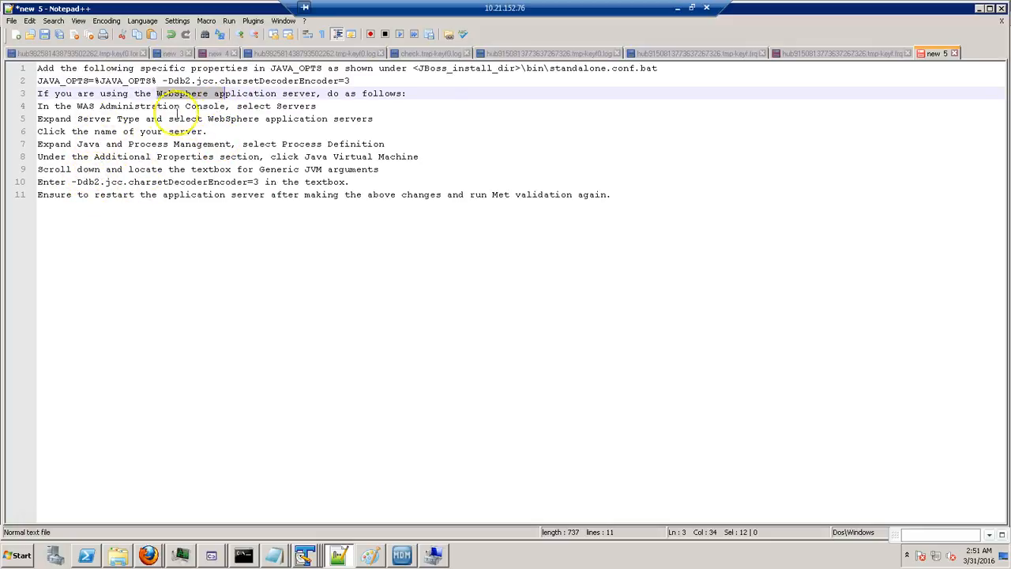
{"action": "left_click_drag", "start_coordinate": [419, 156], "coordinate": [305, 156]}
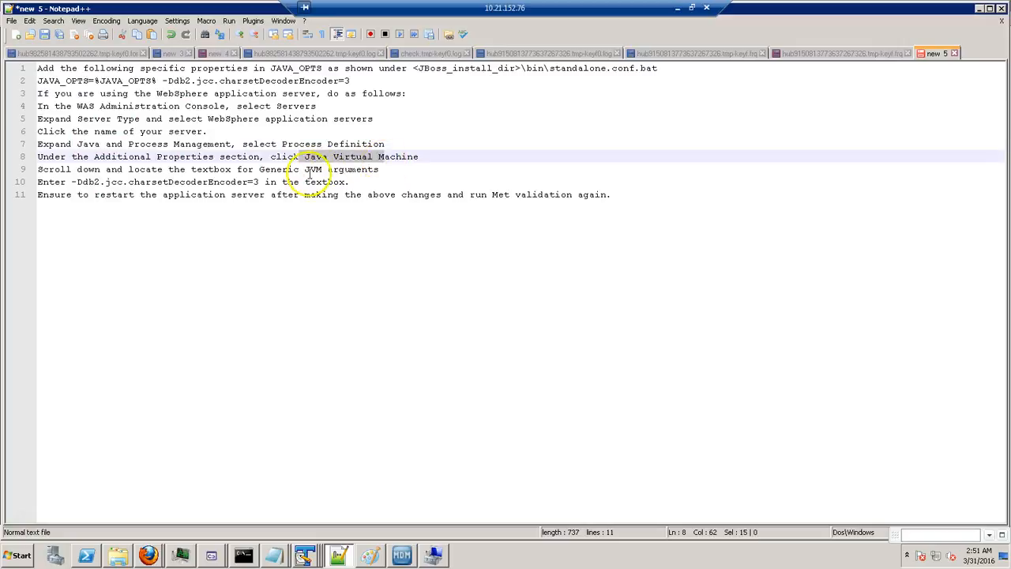
{"action": "left_click", "coordinate": [269, 169]}
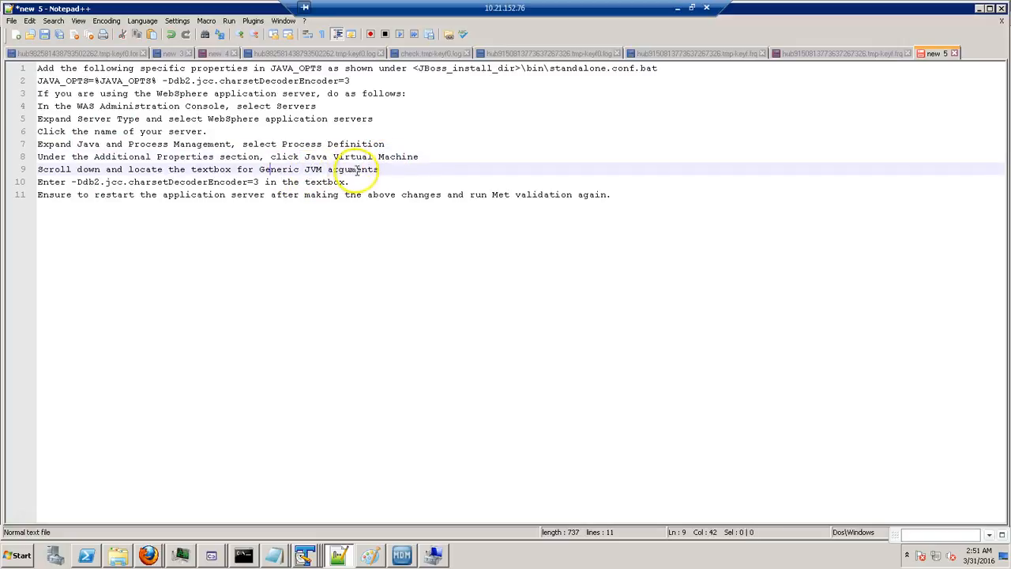
{"action": "double_click", "coordinate": [172, 181]}
{"action": "left_click_drag", "start_coordinate": [72, 182], "coordinate": [239, 183]}
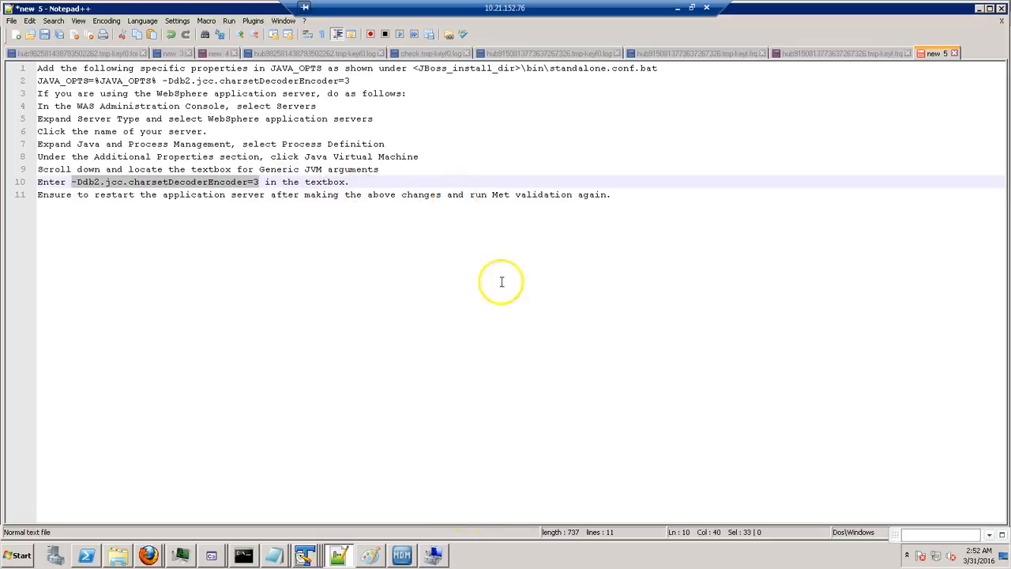
{"action": "left_click", "coordinate": [402, 555]}
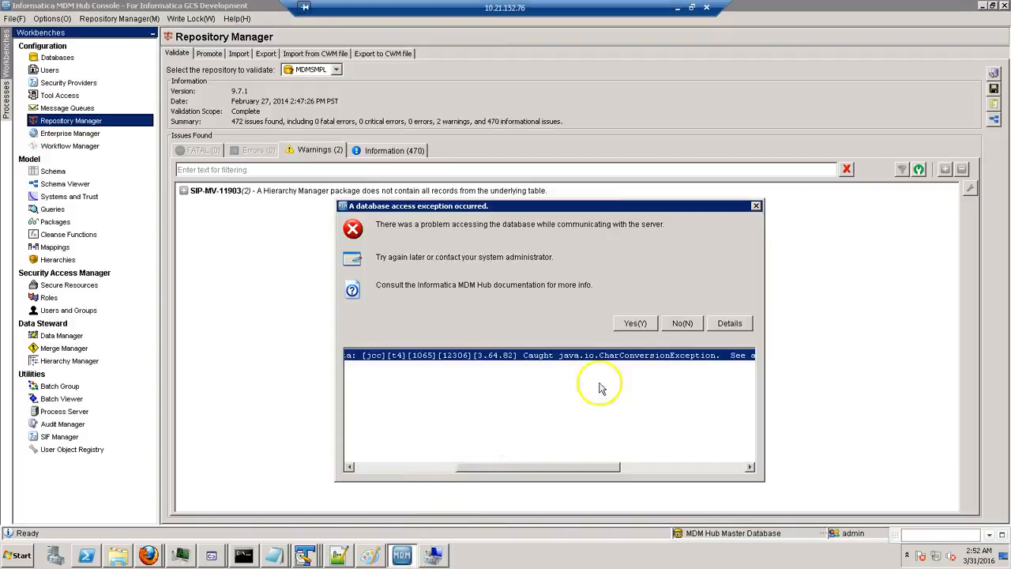
Retry validation, dismiss the unknown NullPointerException error, and let validation run in the background.
{"action": "left_click", "coordinate": [637, 323]}
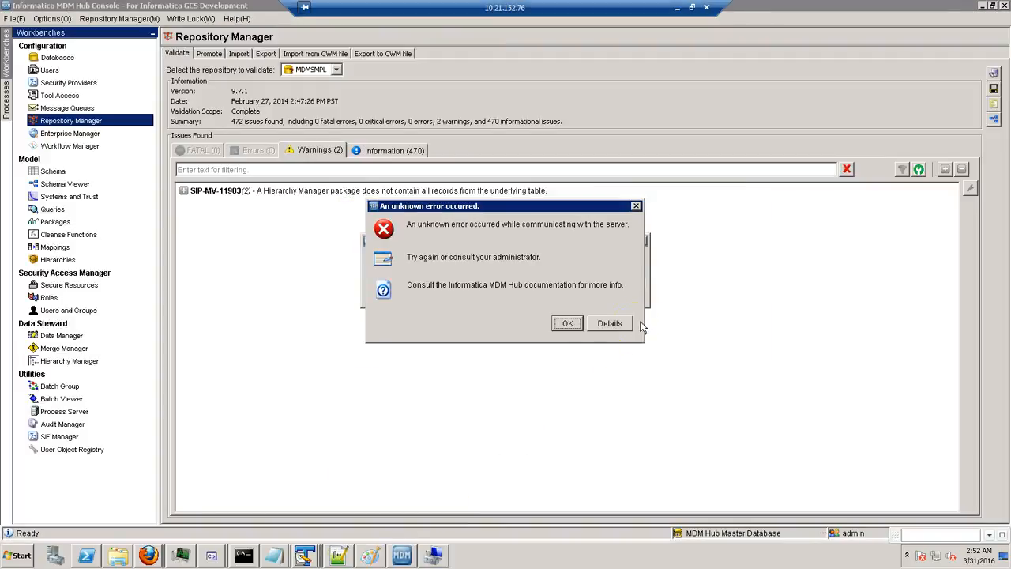
{"action": "left_click", "coordinate": [608, 324]}
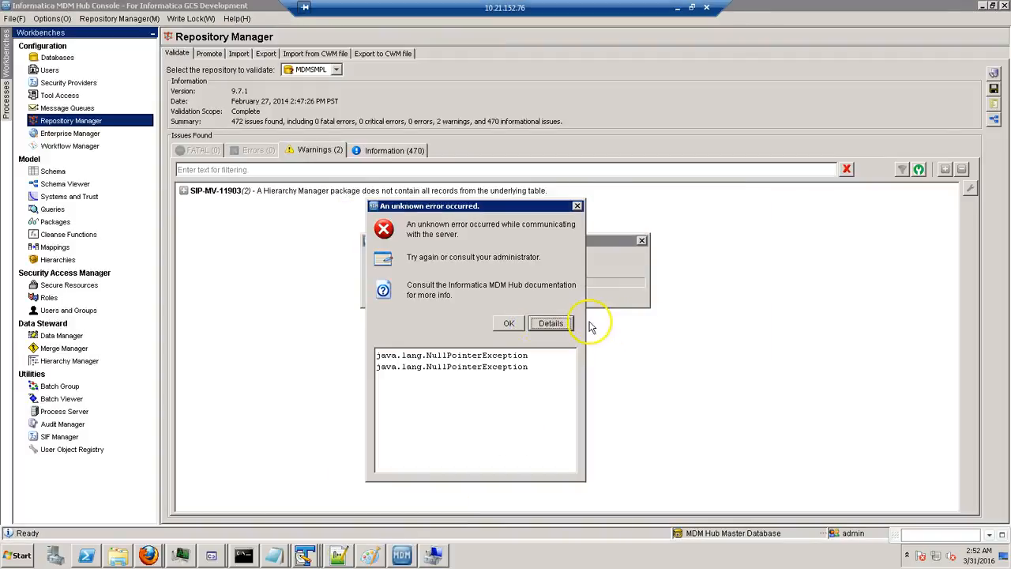
{"action": "left_click", "coordinate": [517, 324]}
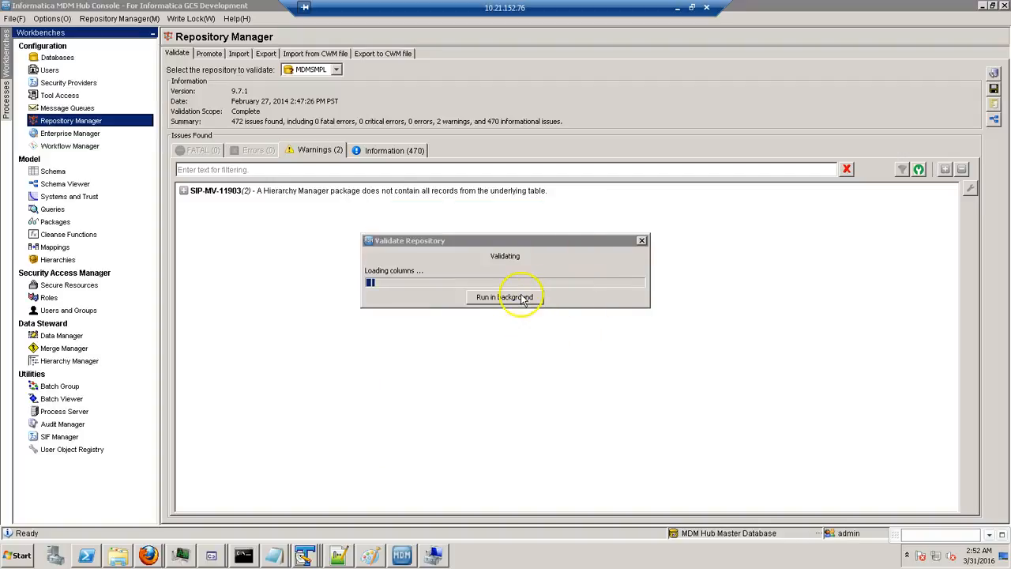
{"action": "left_click", "coordinate": [521, 299]}
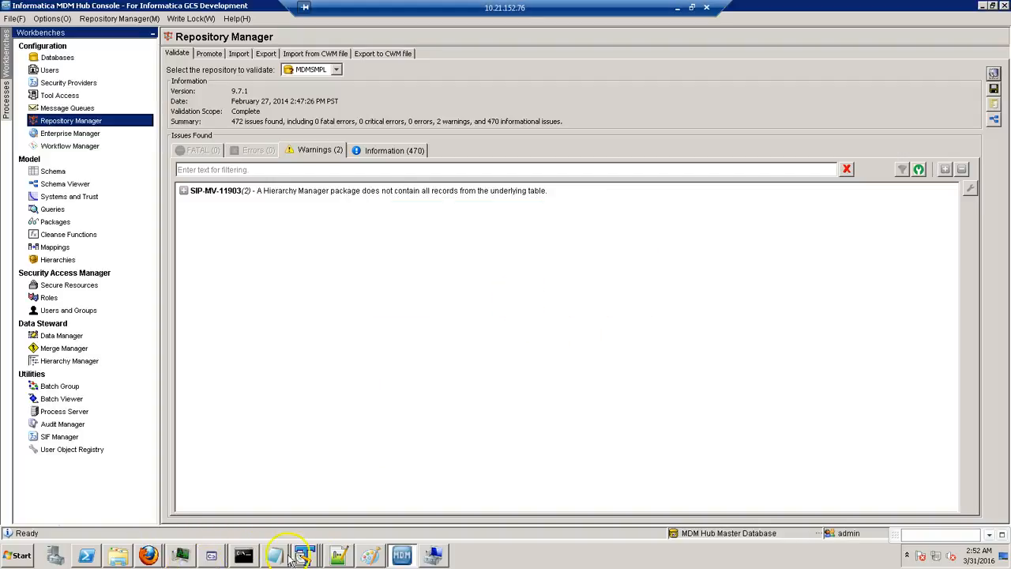
{"action": "left_click", "coordinate": [149, 555]}
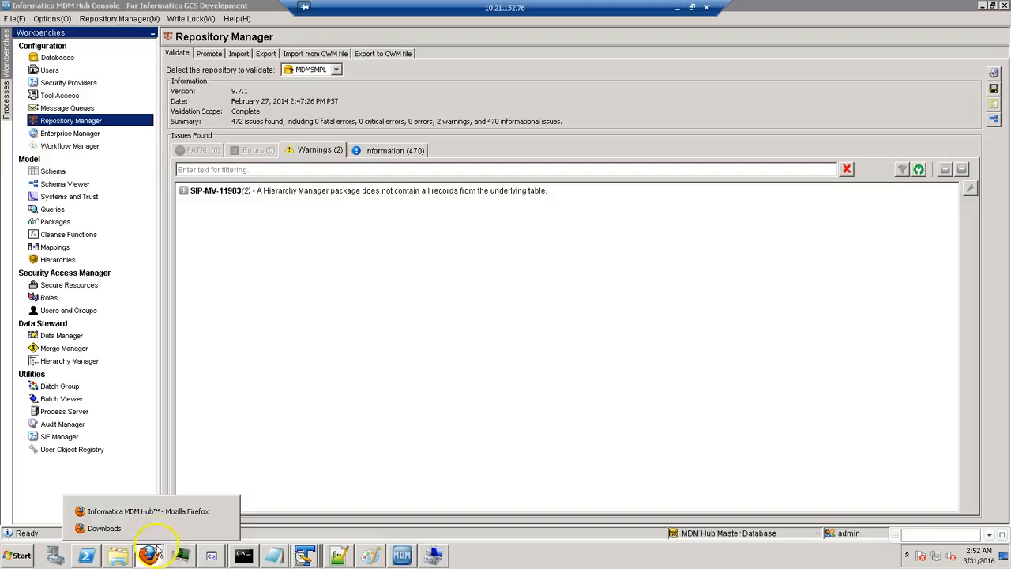
Open the Data Director login page in the browser and sign in as admin.
{"action": "left_click", "coordinate": [164, 511]}
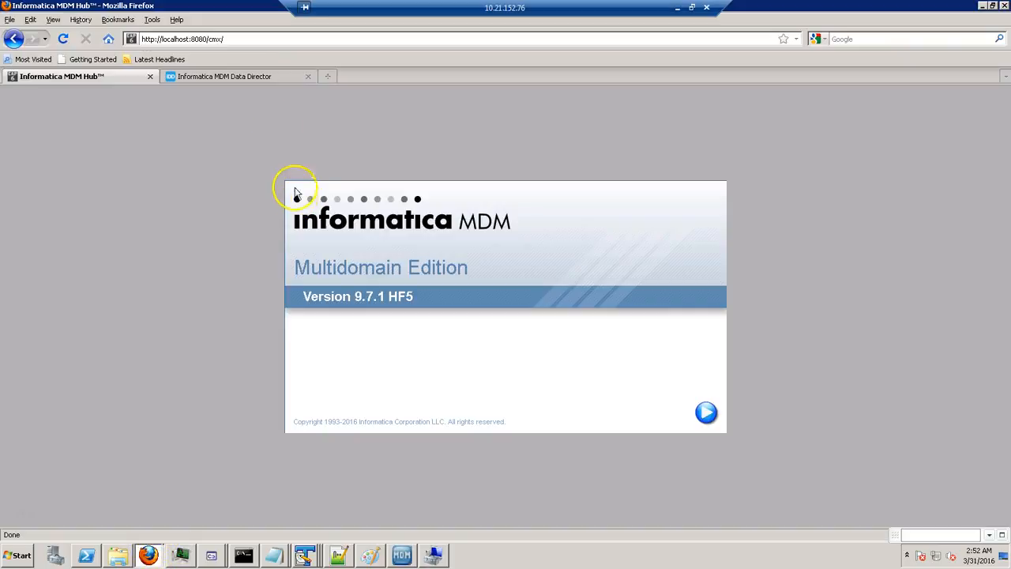
{"action": "left_click", "coordinate": [241, 78]}
{"action": "left_click", "coordinate": [528, 302]}
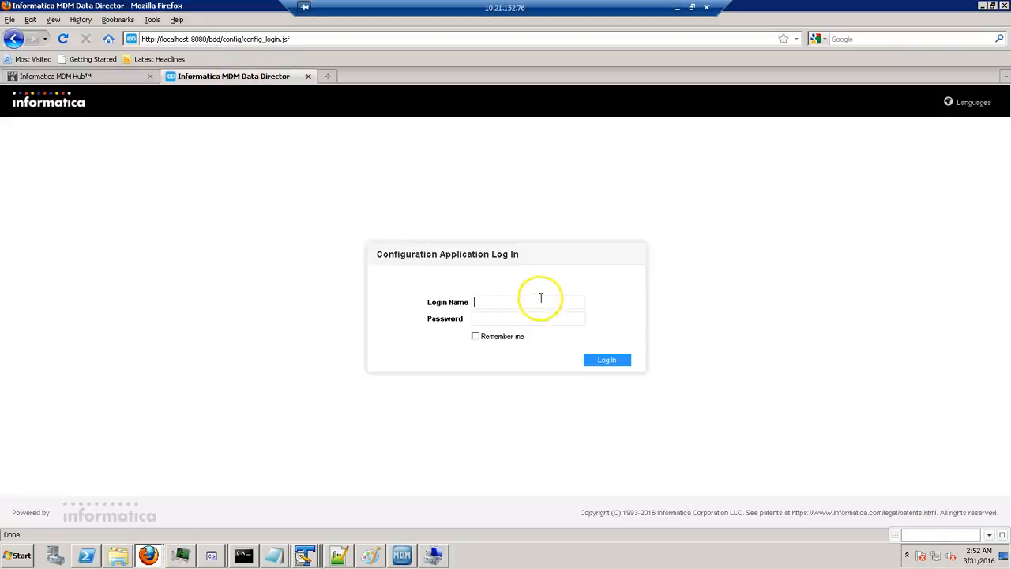
{"action": "type", "text": "admin"}
{"action": "key", "text": "Tab"}
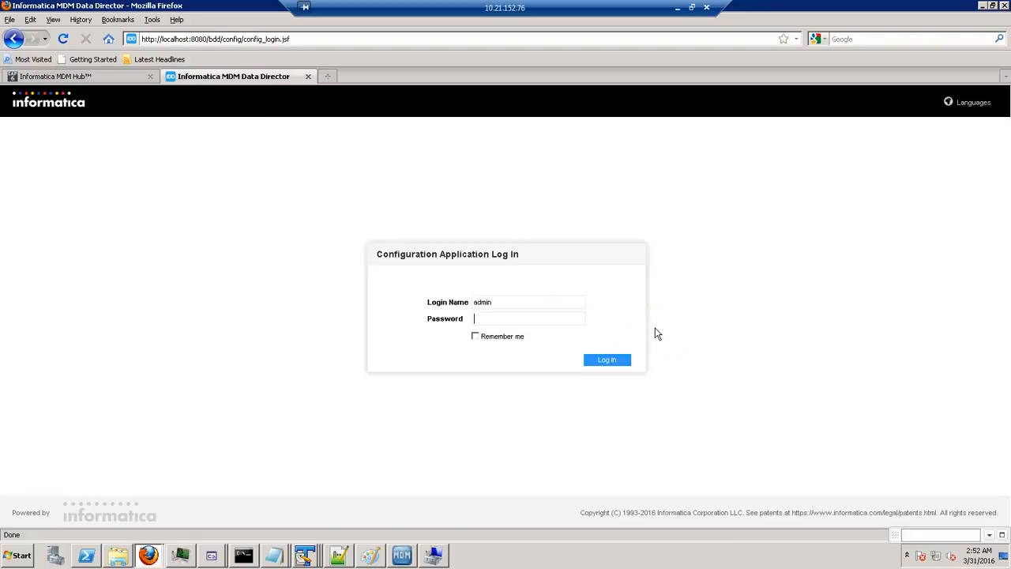
{"action": "key", "text": "Return"}
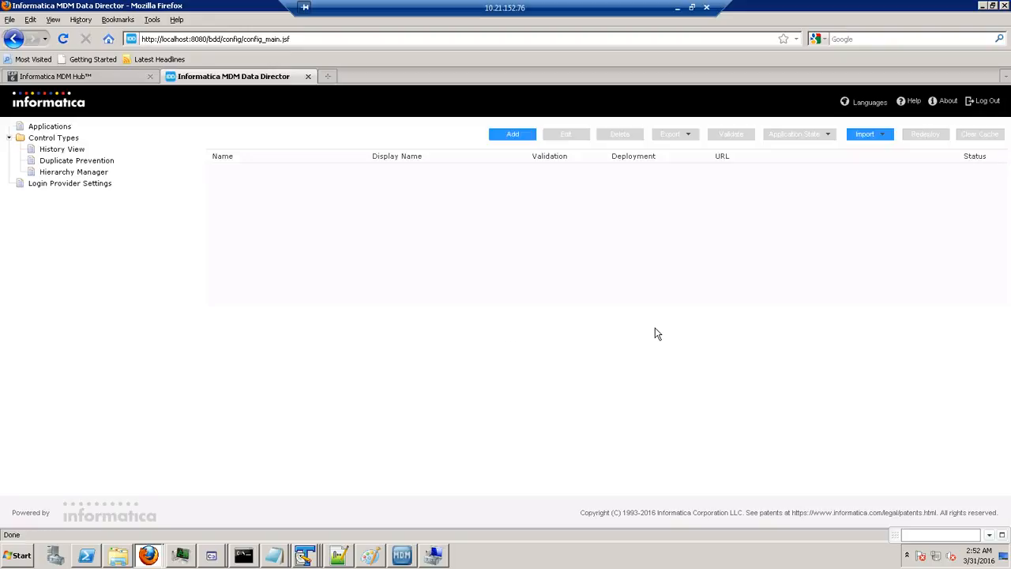
Start Import IDD configuration only (XML), browse to D:\infamdm\hub, then cancel file selection.
{"action": "left_click", "coordinate": [880, 134]}
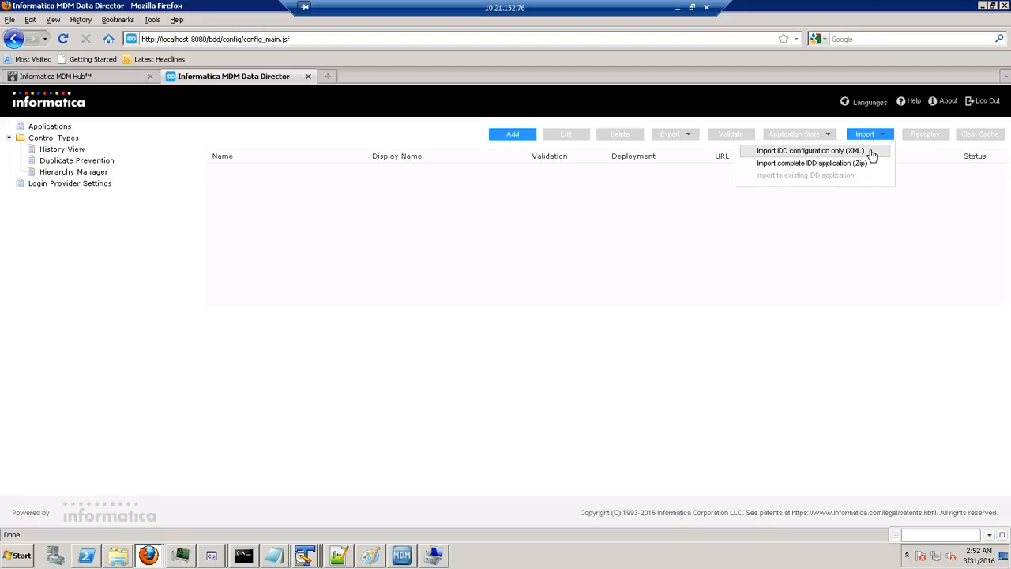
{"action": "left_click", "coordinate": [861, 151]}
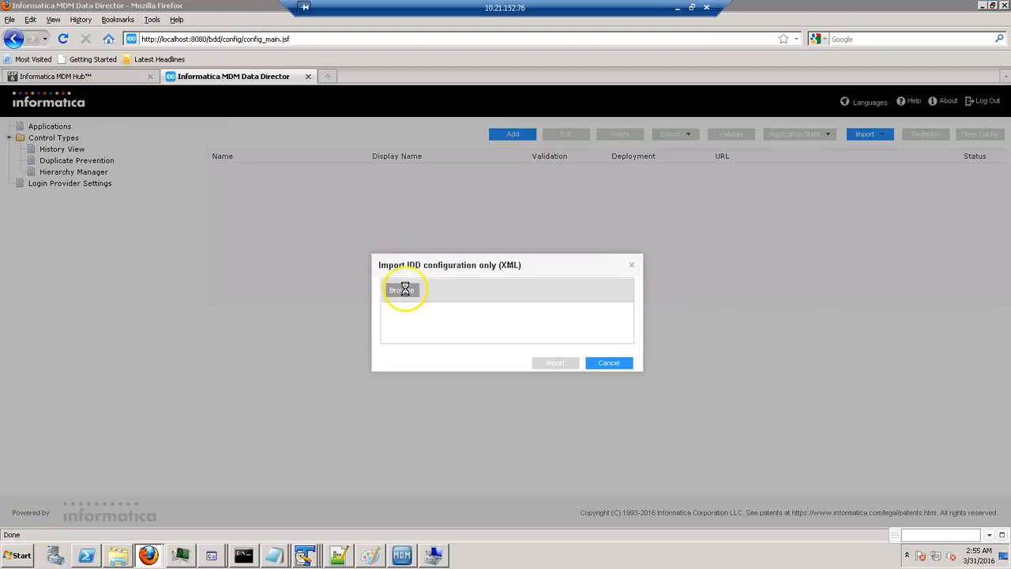
{"action": "left_click", "coordinate": [406, 290]}
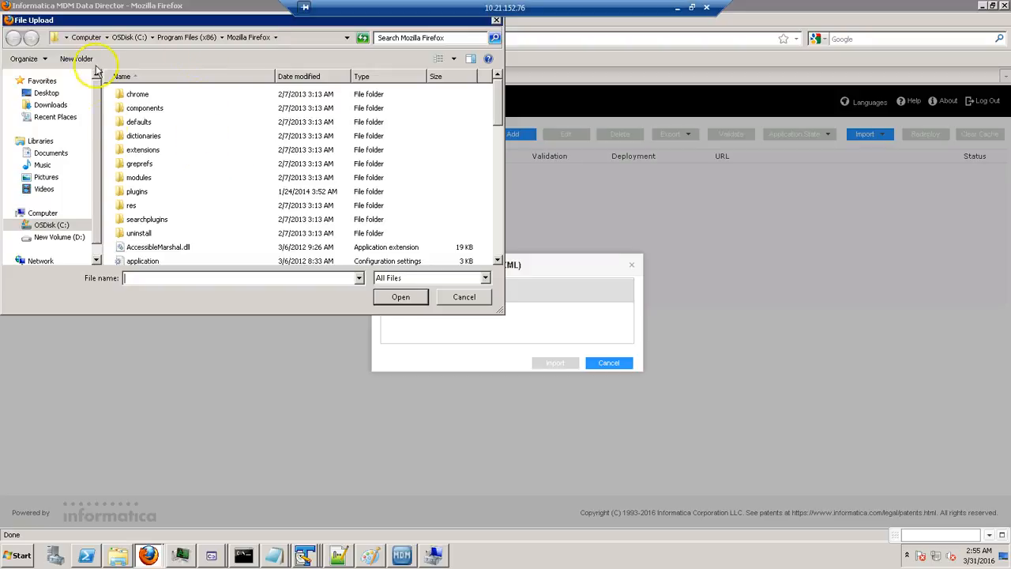
{"action": "left_click", "coordinate": [68, 238]}
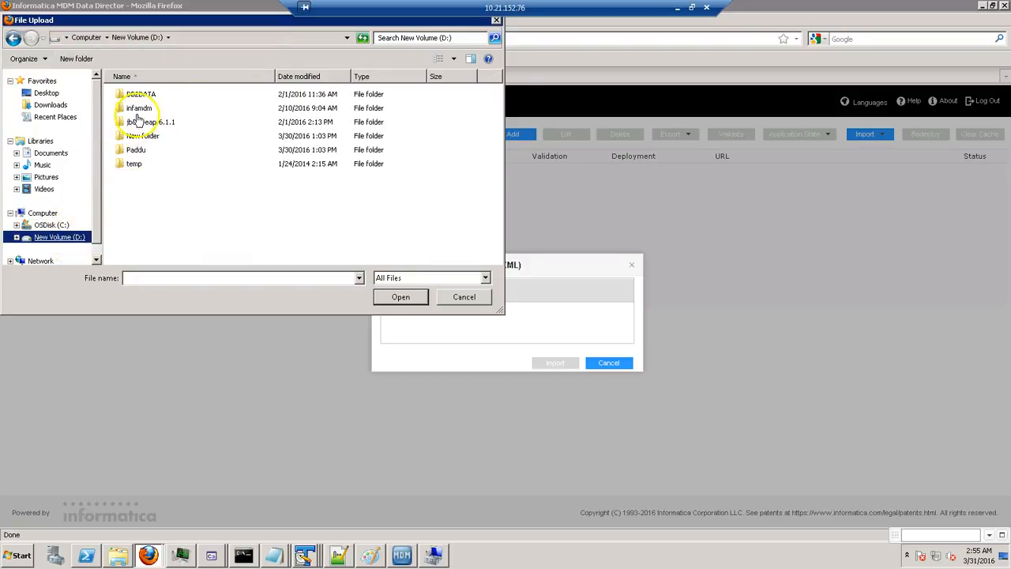
{"action": "double_click", "coordinate": [138, 108]}
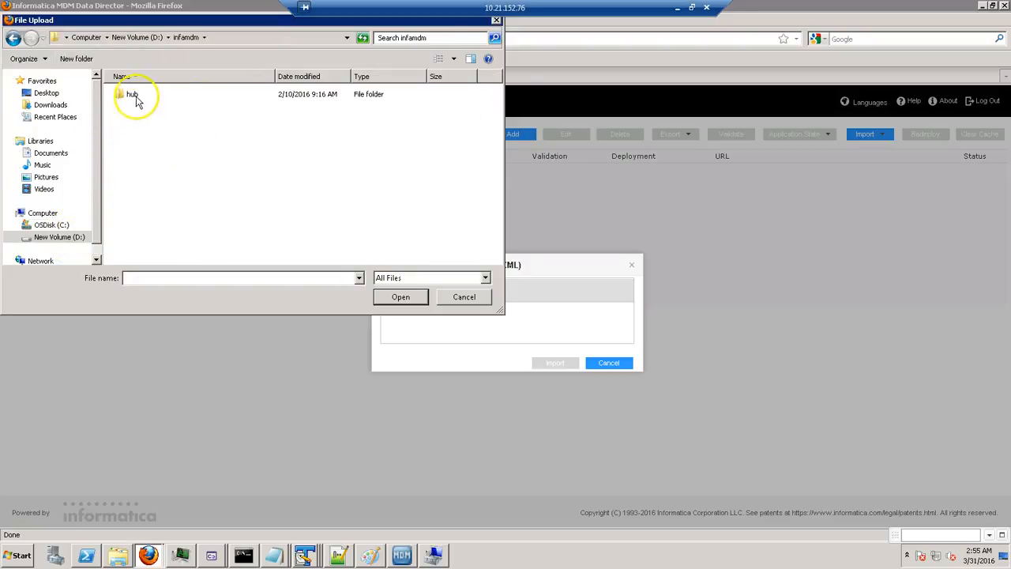
{"action": "double_click", "coordinate": [133, 96]}
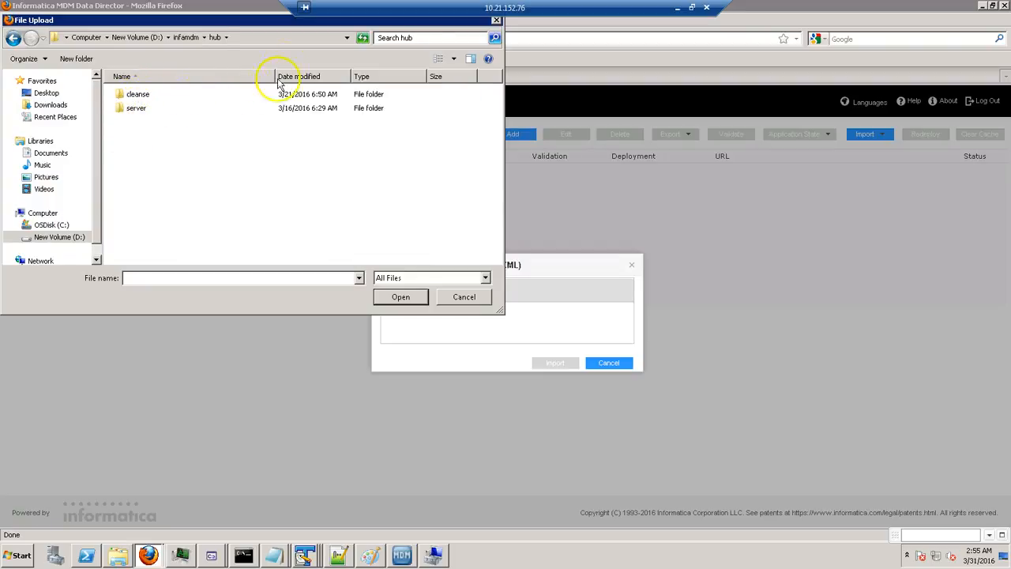
{"action": "left_click", "coordinate": [466, 298]}
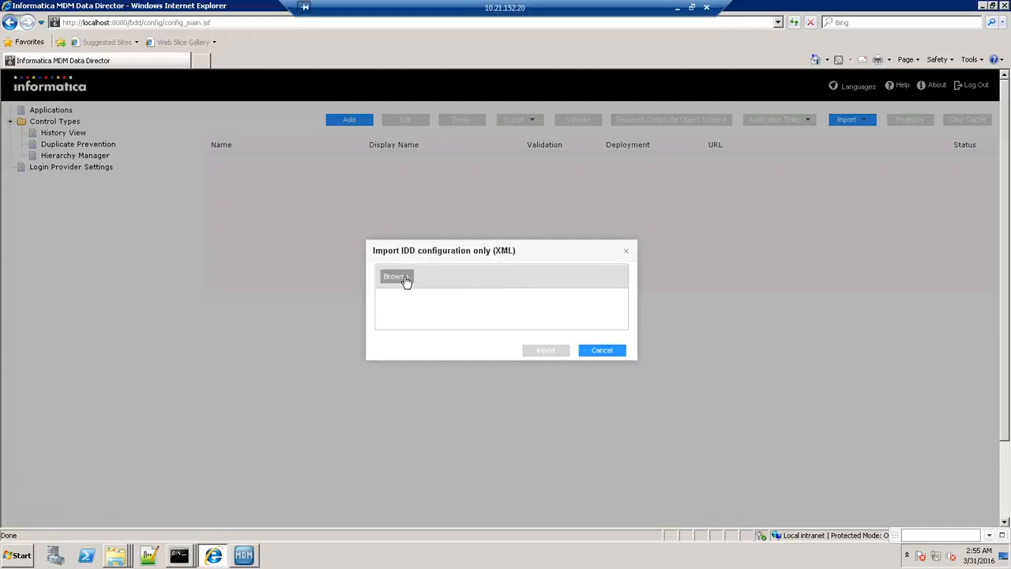
Browse to D:\MDM_DB2_10HF2_JBOSS\hub\resourcekit\samples for the configuration file.
{"action": "left_click", "coordinate": [405, 278]}
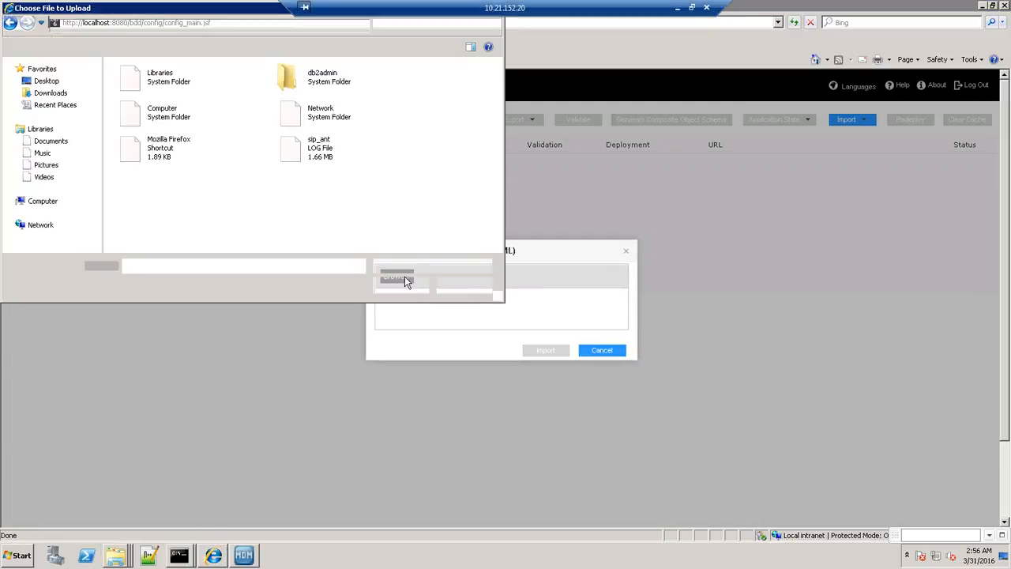
{"action": "left_click", "coordinate": [56, 203]}
{"action": "double_click", "coordinate": [338, 95]}
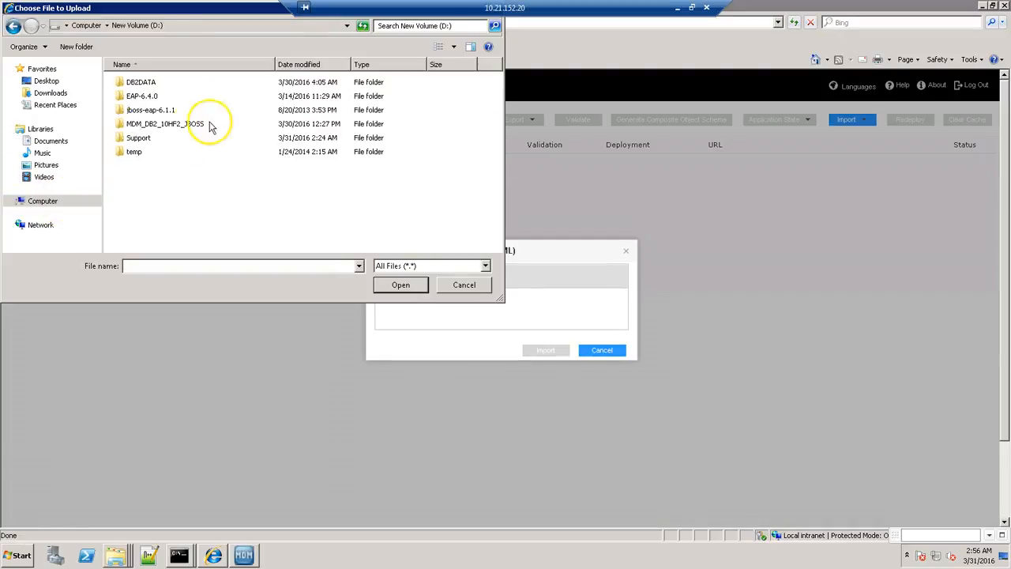
{"action": "double_click", "coordinate": [158, 125]}
{"action": "left_click", "coordinate": [150, 83]}
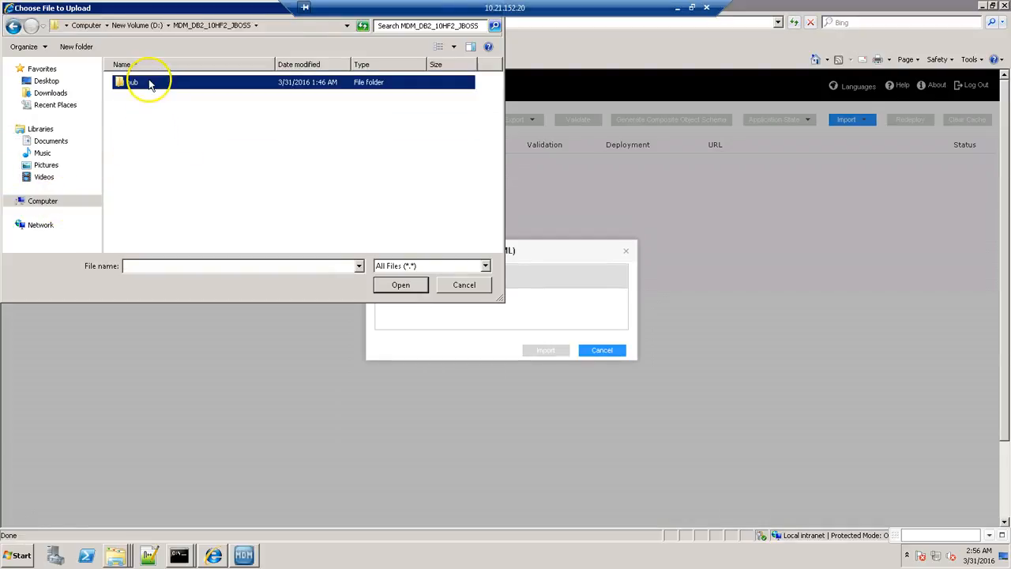
{"action": "double_click", "coordinate": [150, 83]}
{"action": "double_click", "coordinate": [154, 97]}
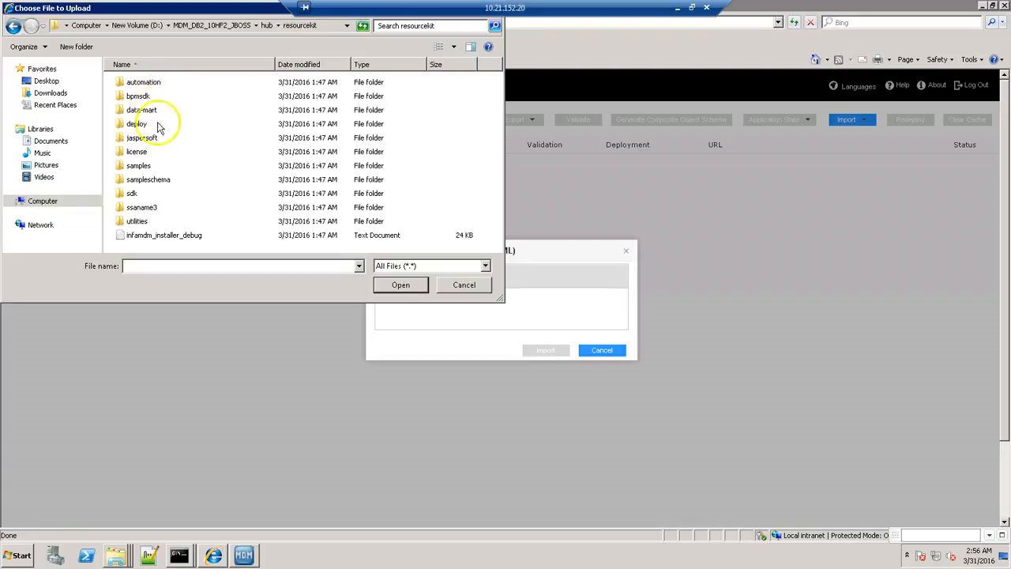
{"action": "double_click", "coordinate": [137, 167]}
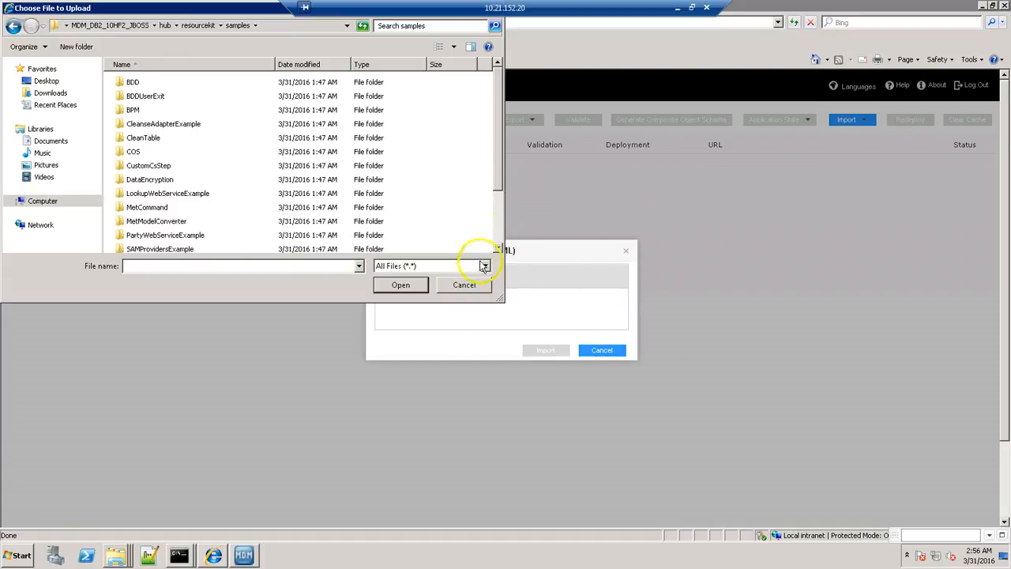
Open the BDD folder and upload IDDConfig.xml.
{"action": "scroll", "coordinate": [498, 237], "scroll_direction": "down", "scroll_amount": 2}
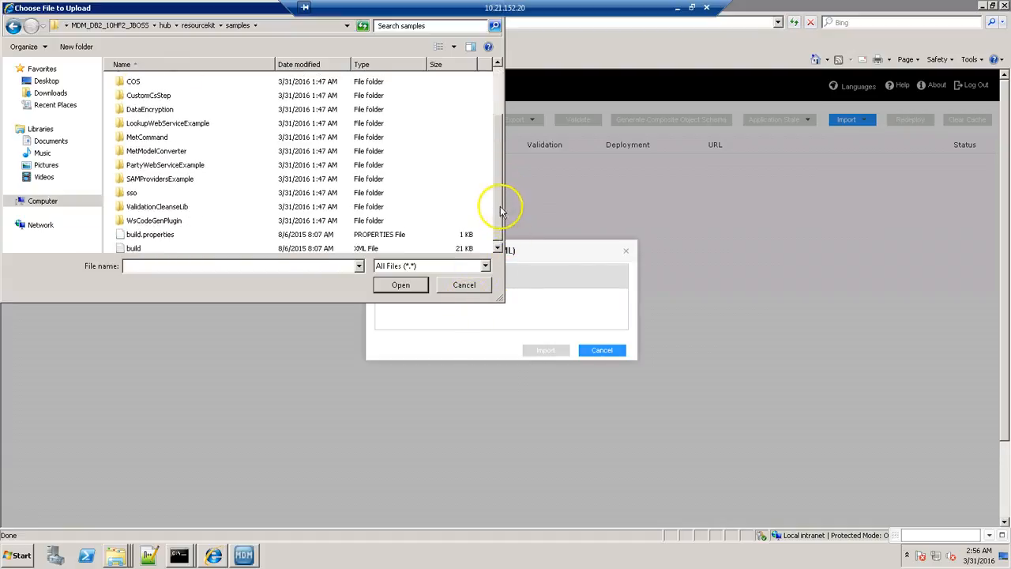
{"action": "scroll", "coordinate": [498, 193], "scroll_direction": "up", "scroll_amount": 1}
{"action": "scroll", "coordinate": [498, 182], "scroll_direction": "up", "scroll_amount": 2}
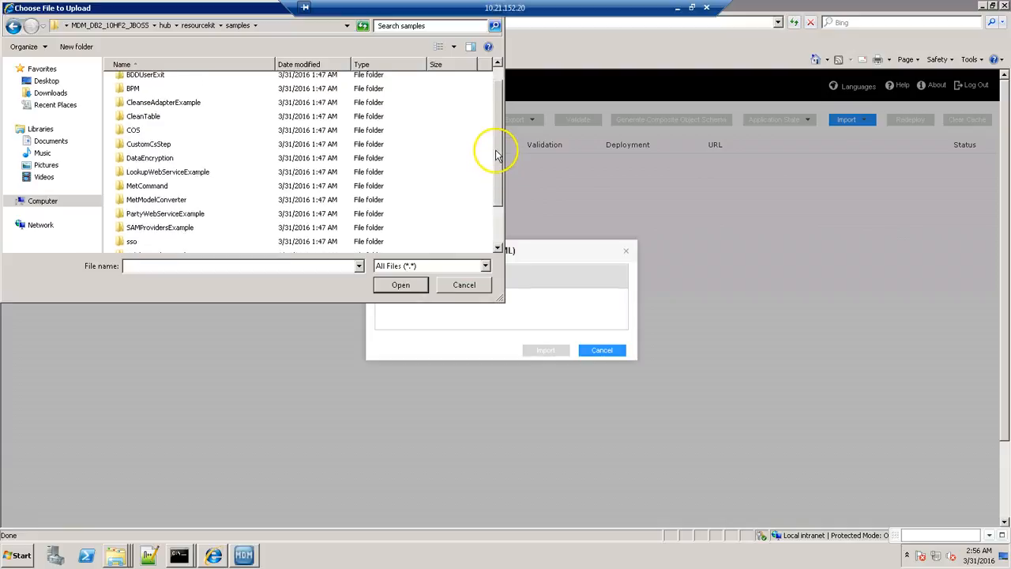
{"action": "left_click", "coordinate": [150, 82]}
{"action": "double_click", "coordinate": [150, 82]}
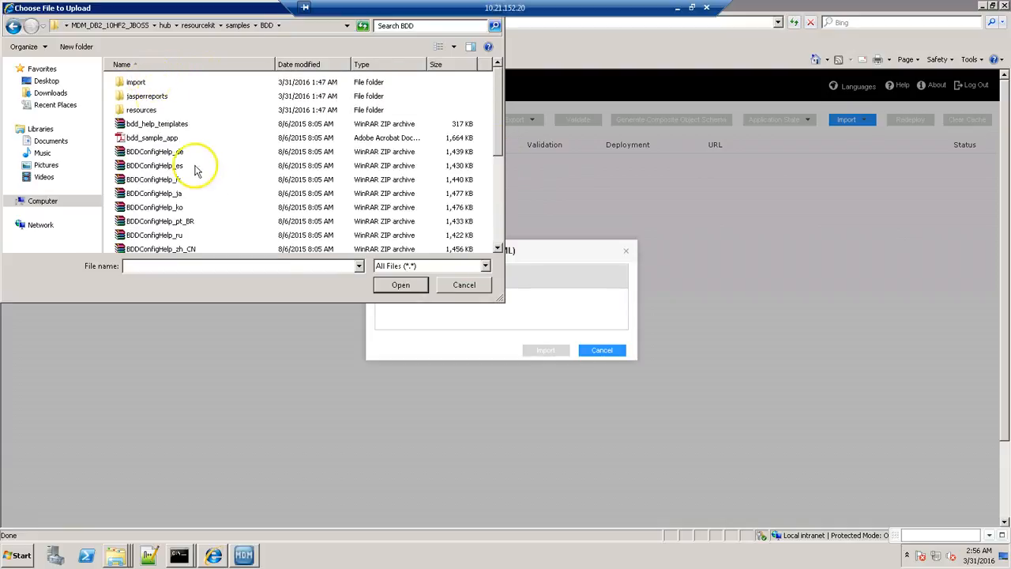
{"action": "scroll", "coordinate": [237, 182], "scroll_direction": "down", "scroll_amount": 5}
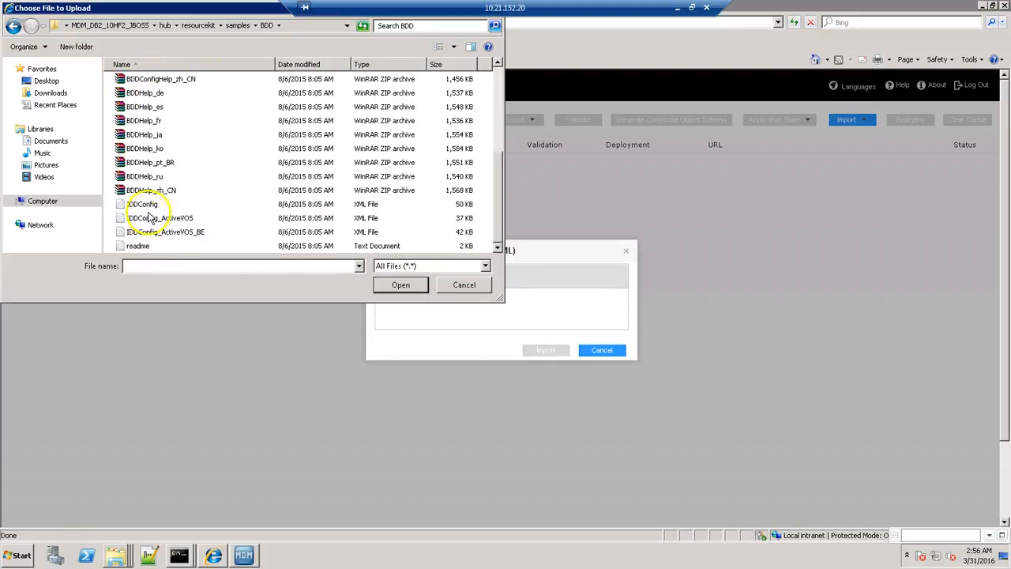
{"action": "left_click", "coordinate": [148, 206]}
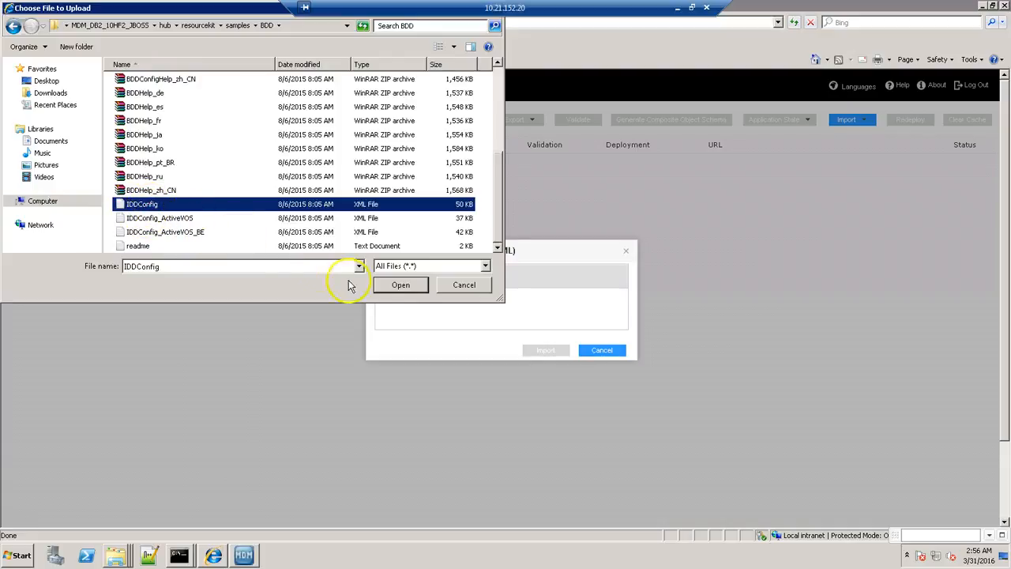
{"action": "left_click", "coordinate": [395, 286]}
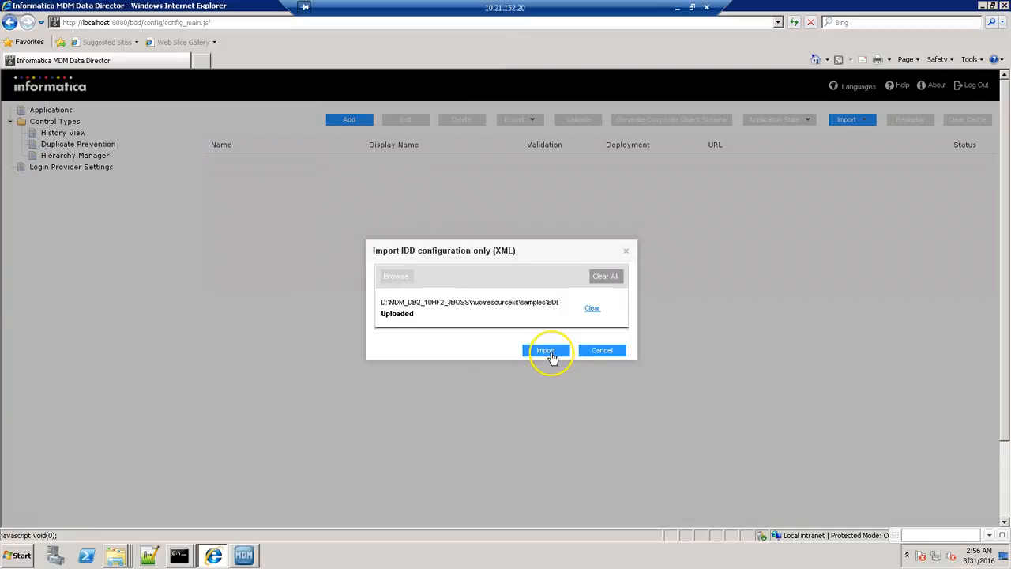
Import the uploaded IDDConfig.xml and show the ORS options for binding logical ORS MDM_sample.
{"action": "left_click", "coordinate": [550, 354]}
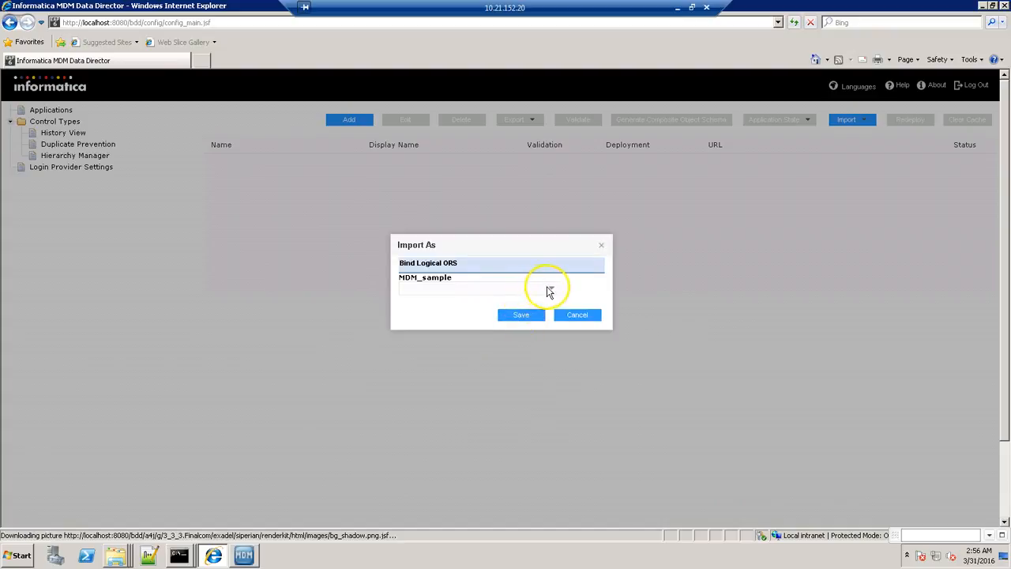
{"action": "left_click", "coordinate": [552, 290]}
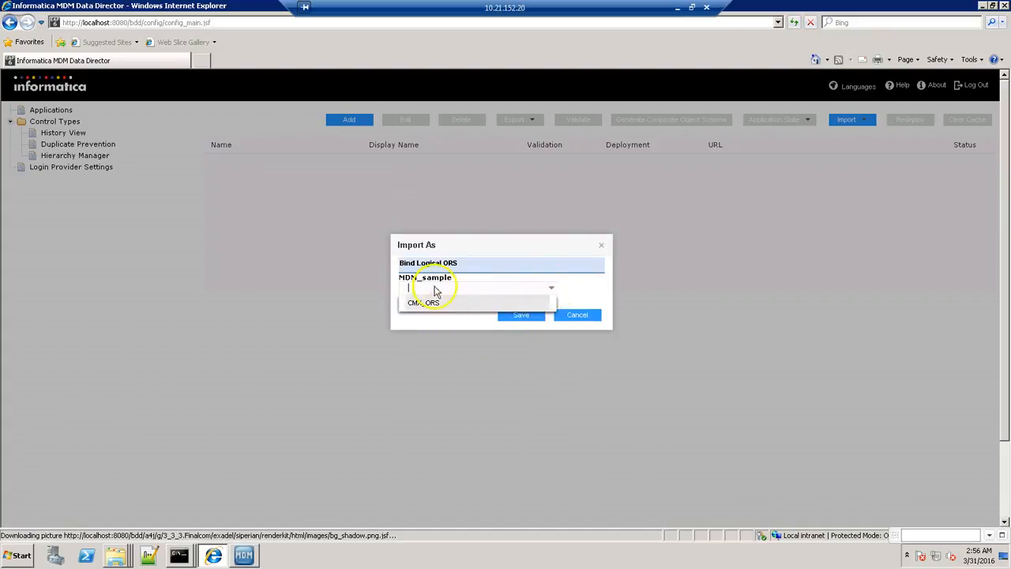